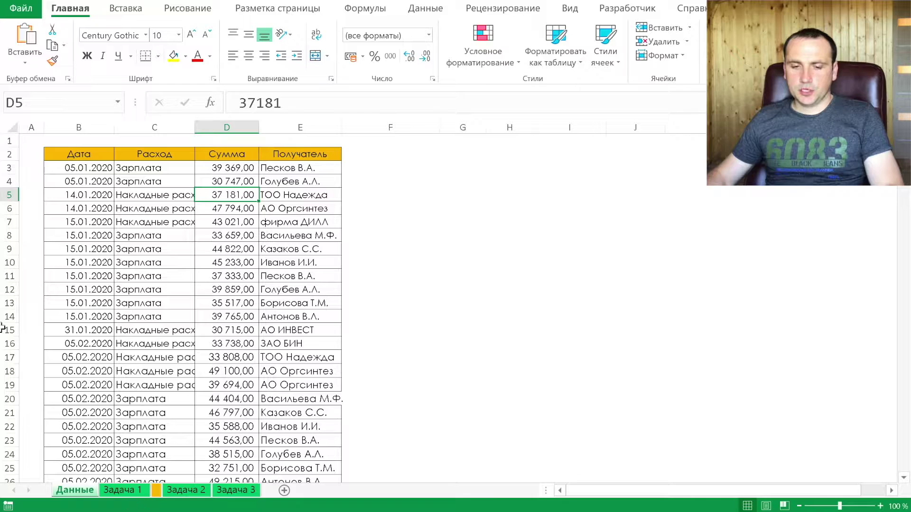
Step: Select a cell in the expense table and open the Сводная диаграмма dropdown on Вставка
{"action": "left_click", "coordinate": [95, 179]}
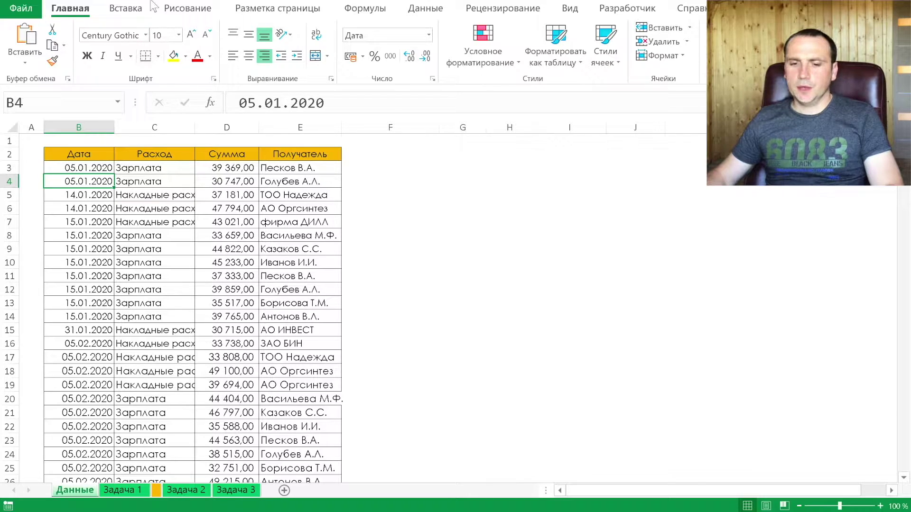
{"action": "left_click", "coordinate": [126, 10]}
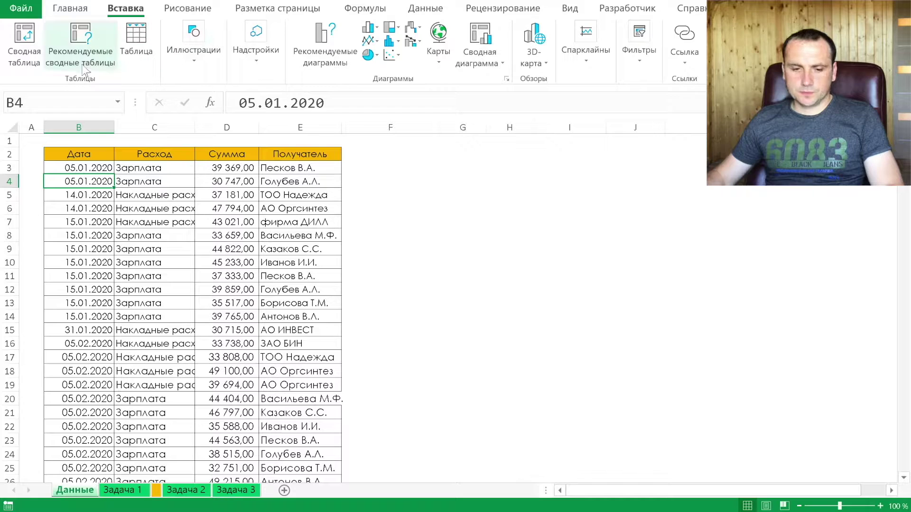
{"action": "left_click", "coordinate": [39, 63]}
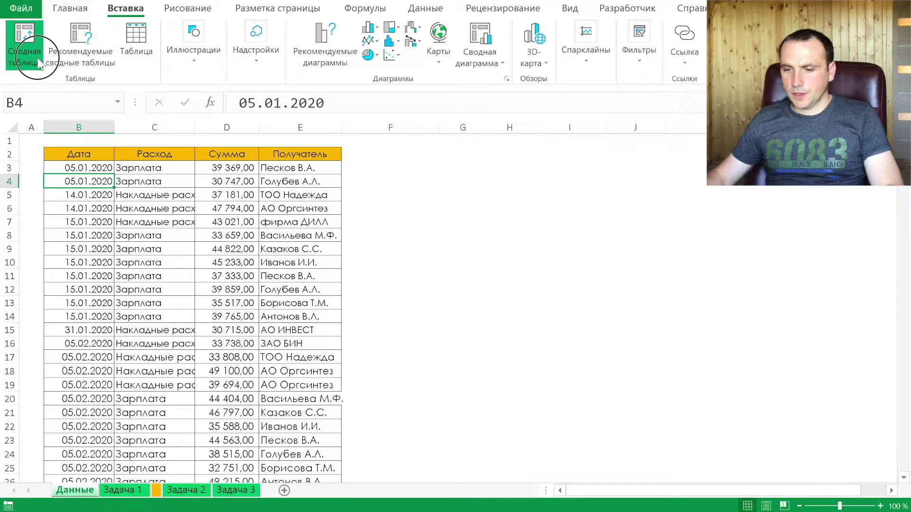
{"action": "left_click", "coordinate": [466, 61]}
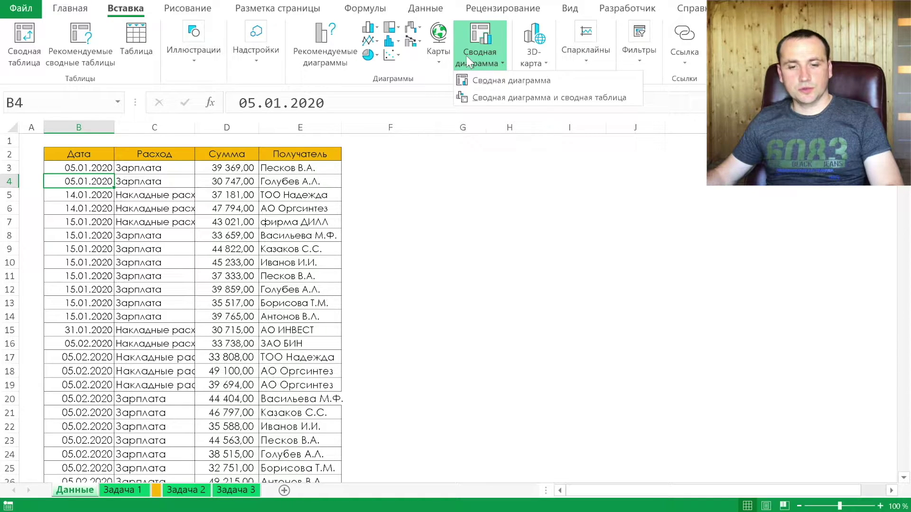
Step: Create a PivotChart from the Данные table, placed on the Задача 1 sheet at cell B6
{"action": "left_click", "coordinate": [509, 86]}
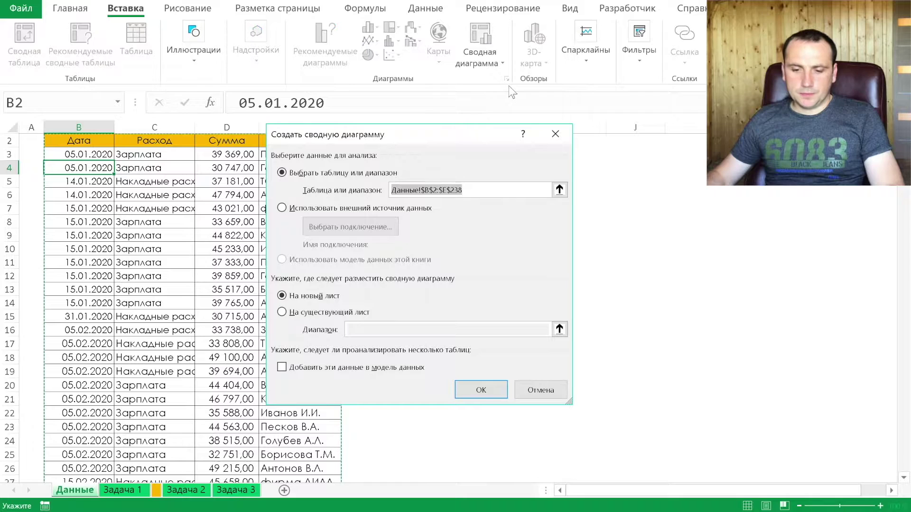
{"action": "left_click", "coordinate": [281, 311]}
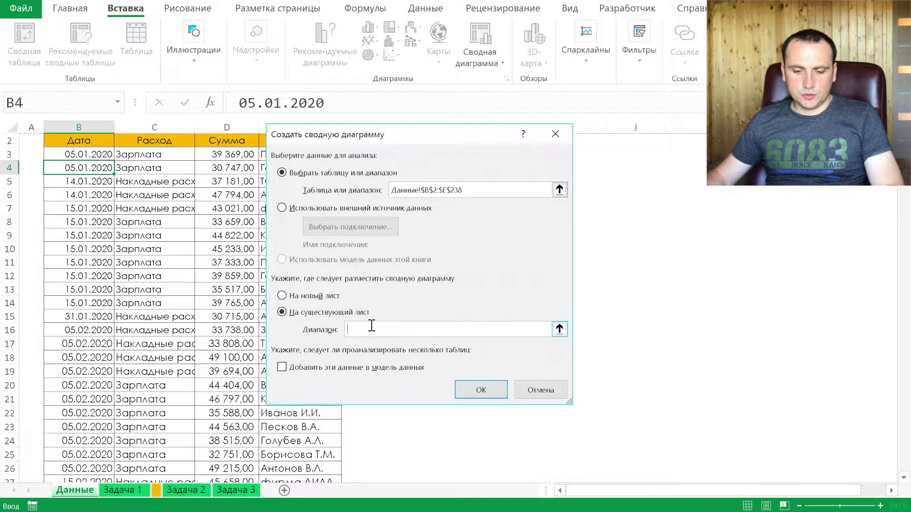
{"action": "left_click", "coordinate": [122, 490]}
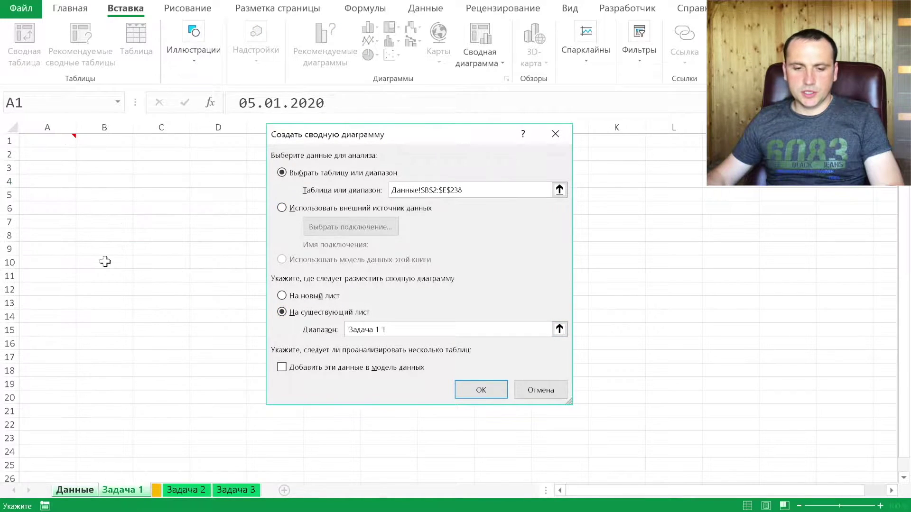
{"action": "left_click", "coordinate": [97, 208]}
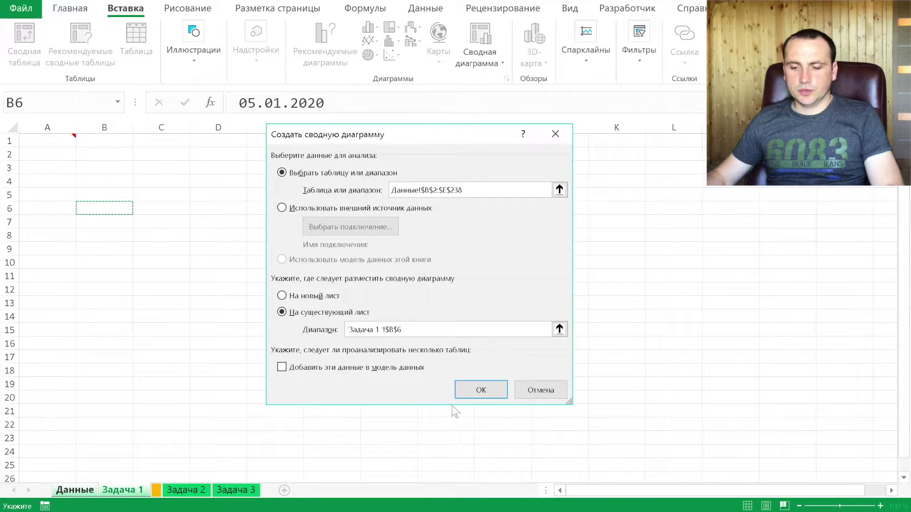
{"action": "left_click", "coordinate": [485, 396]}
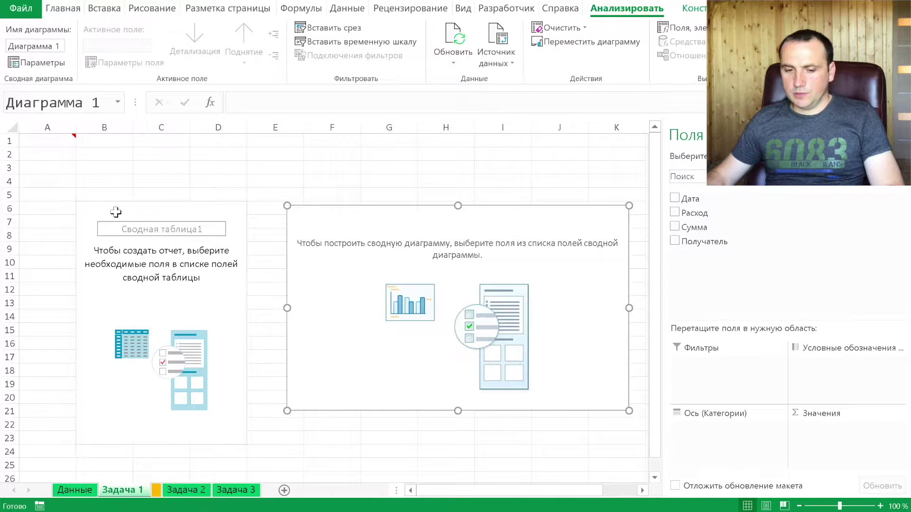
Step: Inspect the empty pivot table and chart placeholders, then return to the Данные sheet
{"action": "left_click_drag", "start_coordinate": [91, 207], "coordinate": [209, 396]}
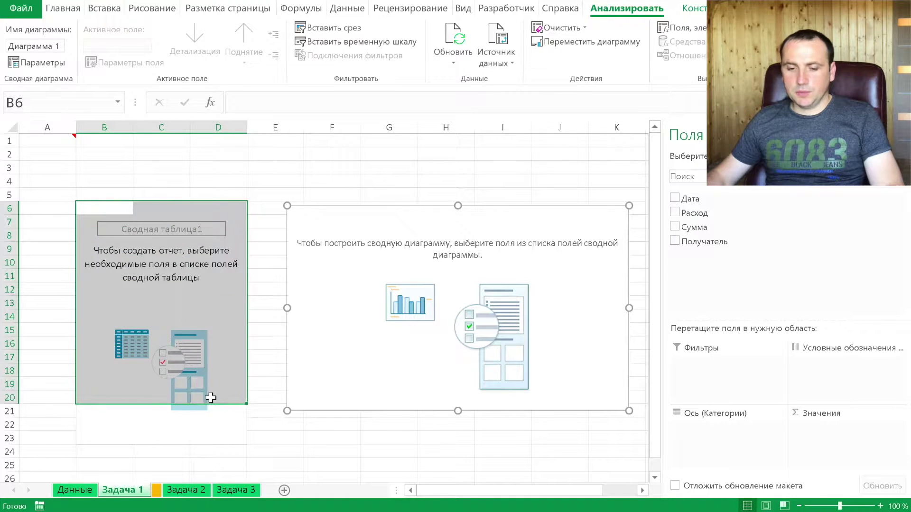
{"action": "left_click", "coordinate": [190, 285]}
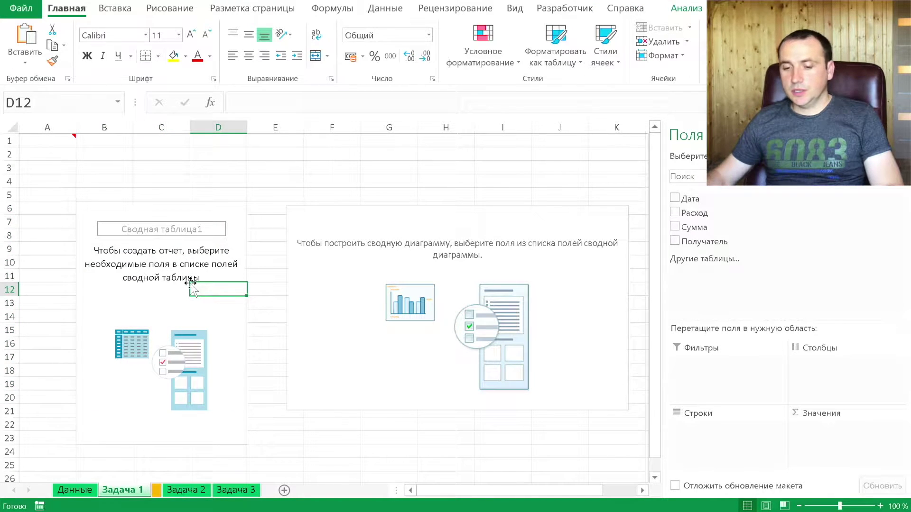
{"action": "left_click", "coordinate": [302, 223]}
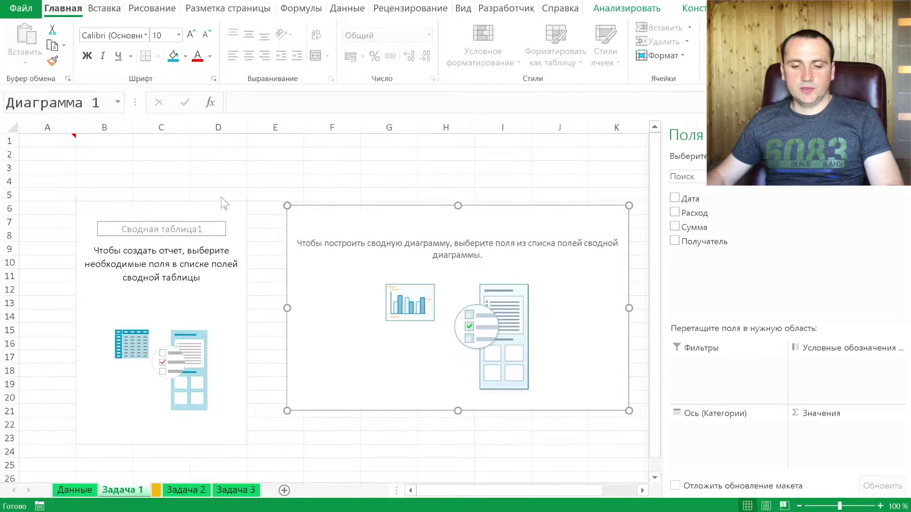
{"action": "left_click", "coordinate": [49, 142]}
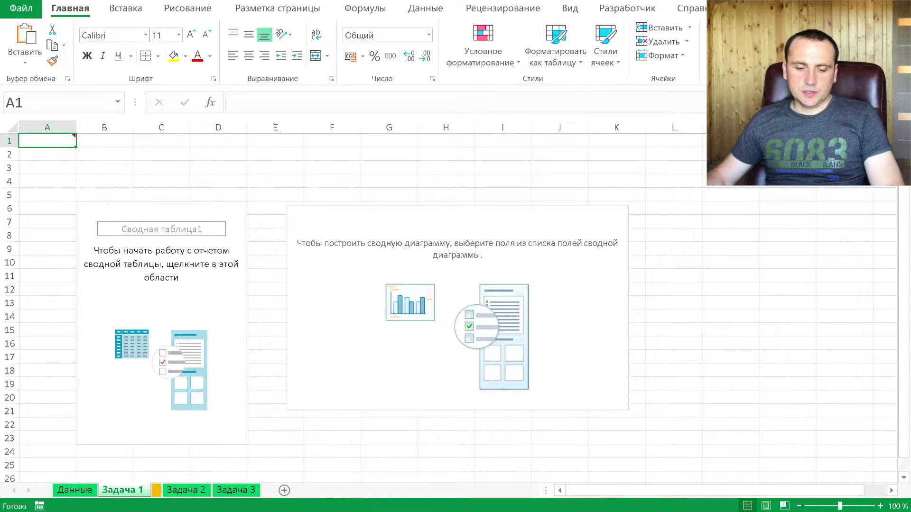
{"action": "left_click", "coordinate": [74, 490]}
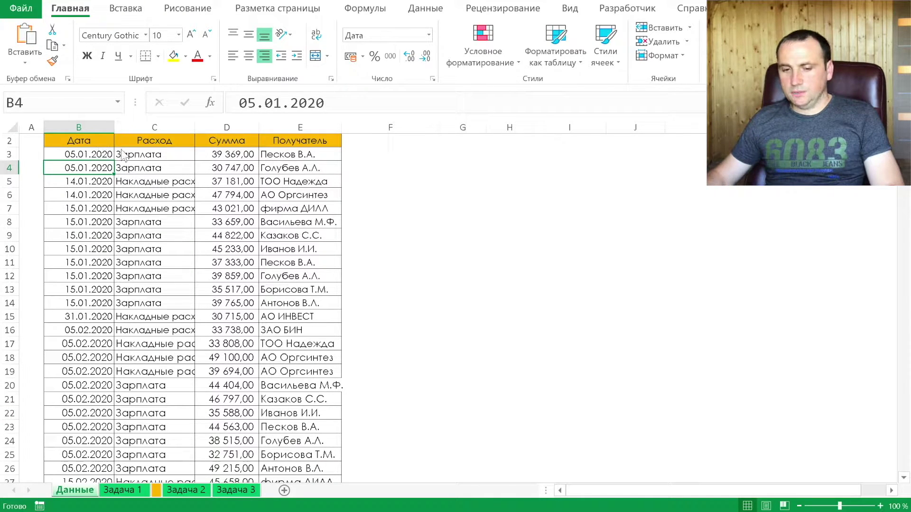
Step: Review sample Расход, Сумма and Получатель entries, then return to the Задача 1 sheet
{"action": "left_click", "coordinate": [164, 151]}
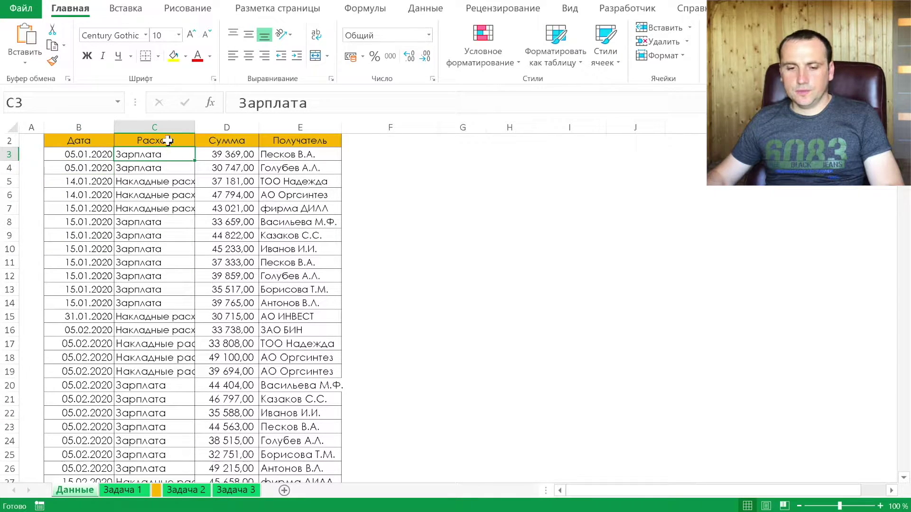
{"action": "left_click", "coordinate": [169, 181]}
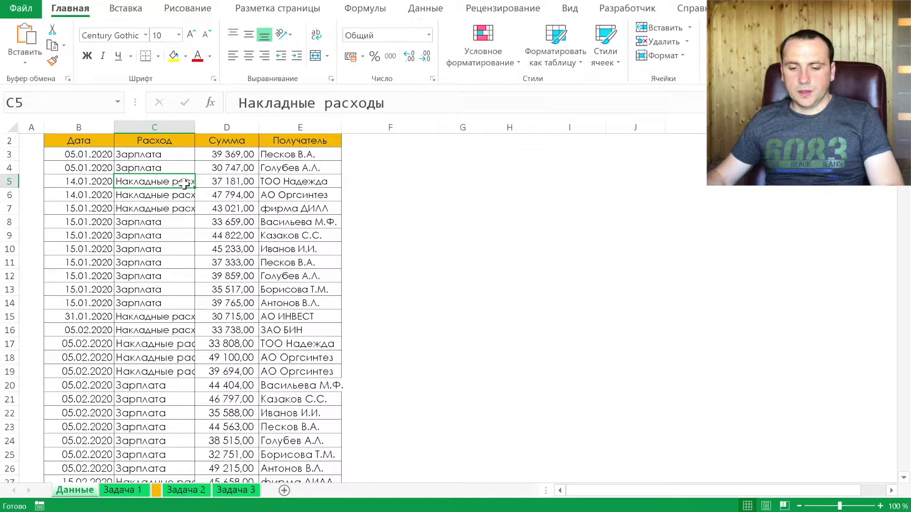
{"action": "left_click", "coordinate": [233, 157]}
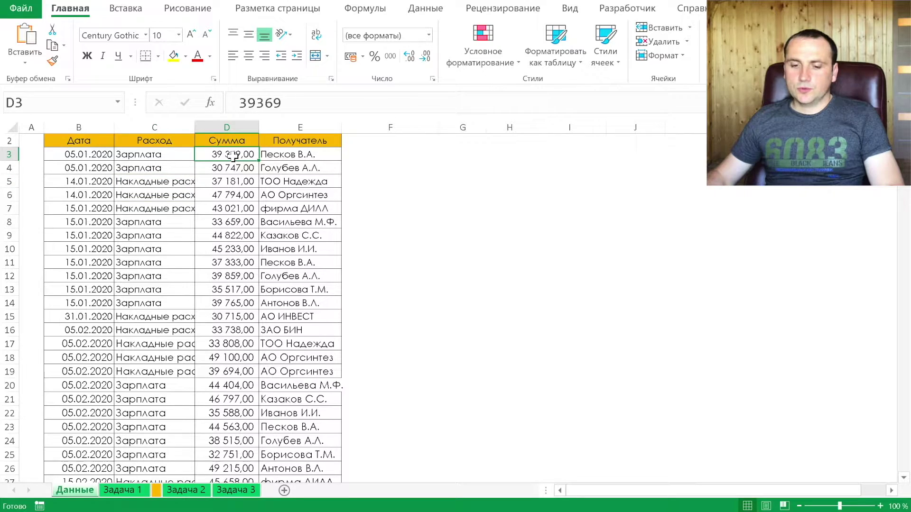
{"action": "left_click", "coordinate": [289, 156]}
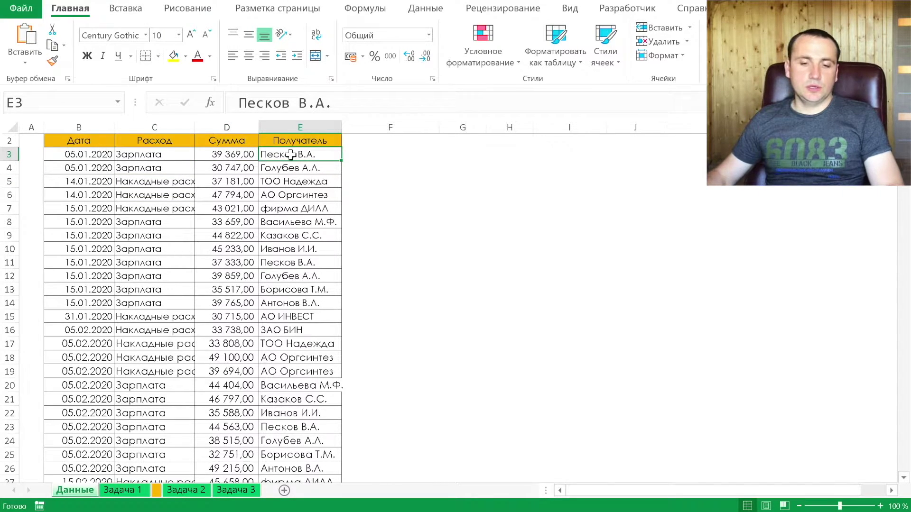
{"action": "left_click", "coordinate": [124, 490]}
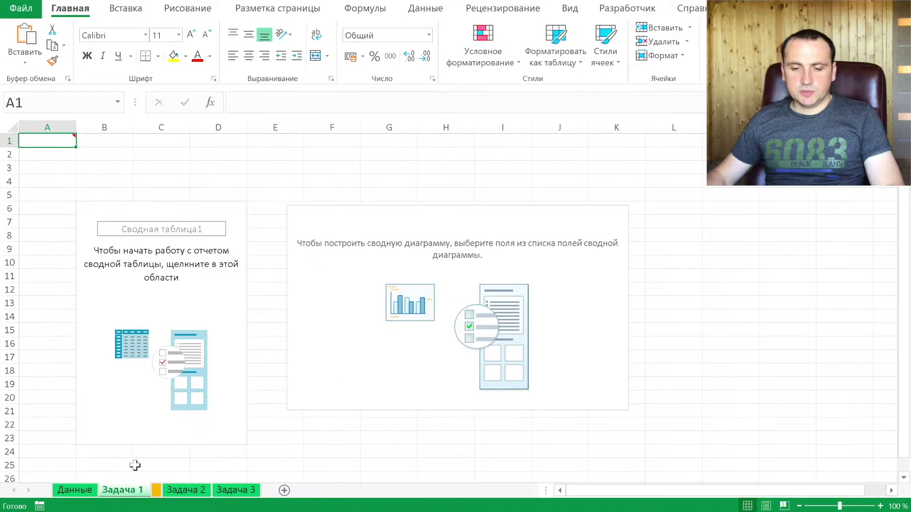
Step: Summarize Сумма by Расход in the pivot table, with Расход as rows and Сумма as values
{"action": "left_click", "coordinate": [96, 205]}
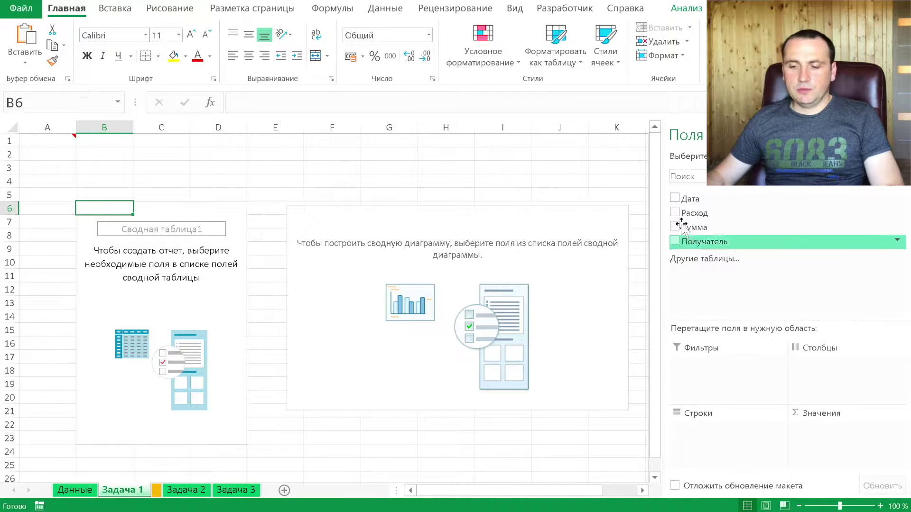
{"action": "left_click_drag", "start_coordinate": [694, 213], "coordinate": [697, 433]}
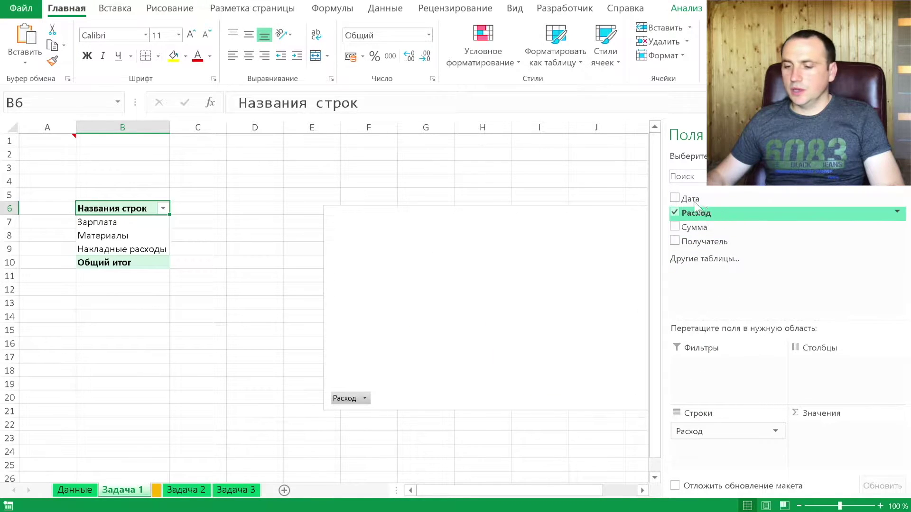
{"action": "mouse_move", "coordinate": [694, 227]}
{"action": "left_mouse_down"}
{"action": "mouse_move", "coordinate": [827, 433]}
{"action": "mouse_move", "coordinate": [816, 429]}
{"action": "left_mouse_up"}
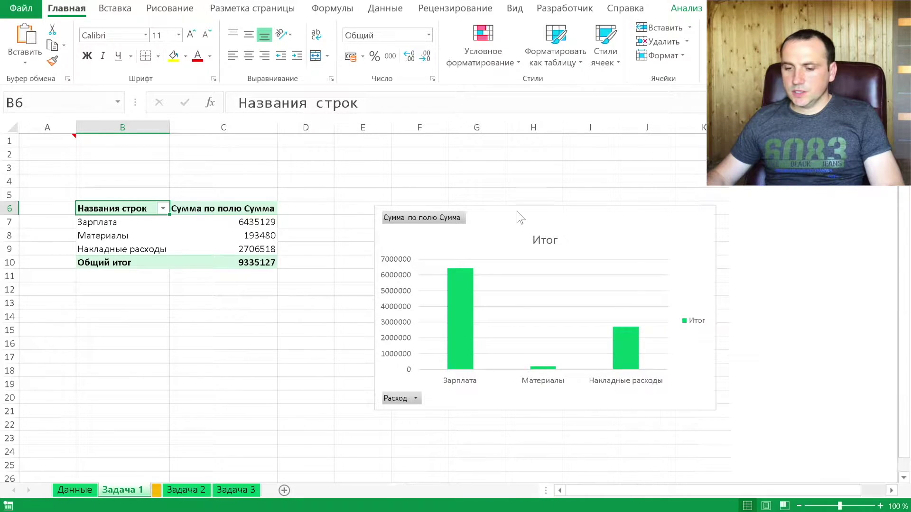
Step: Move the column chart up and left so it sits beside the pivot table
{"action": "left_click", "coordinate": [545, 214]}
{"action": "left_click_drag", "start_coordinate": [519, 210], "coordinate": [440, 188]}
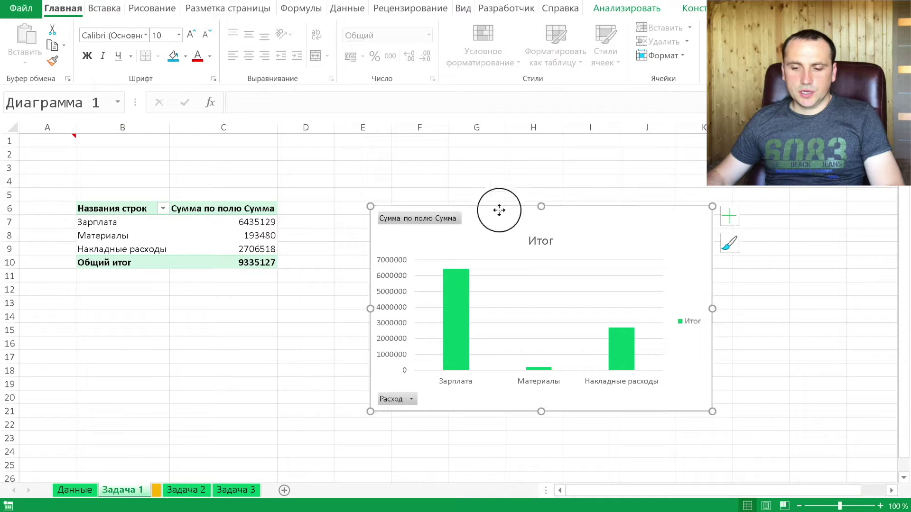
{"action": "left_click", "coordinate": [510, 298]}
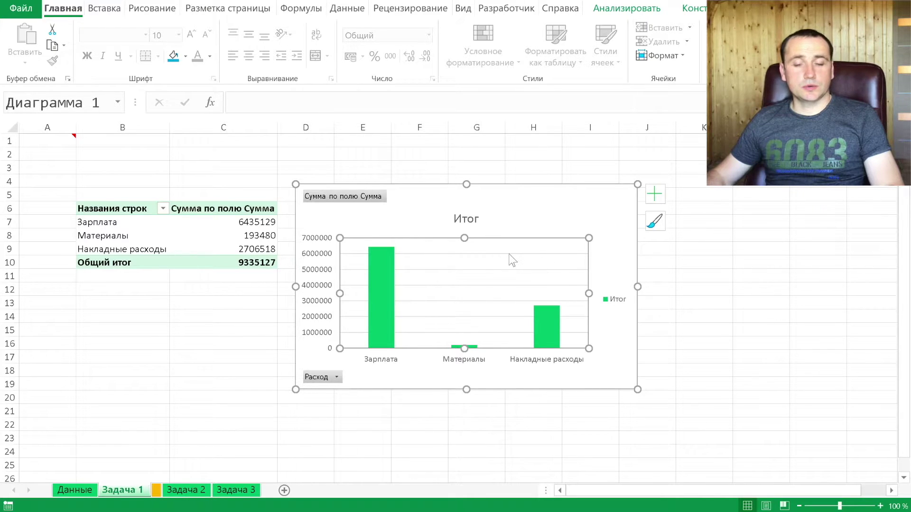
Step: Filter the chart's Расход categories to exclude Зарплата
{"action": "left_click", "coordinate": [336, 378]}
{"action": "left_click", "coordinate": [162, 182]}
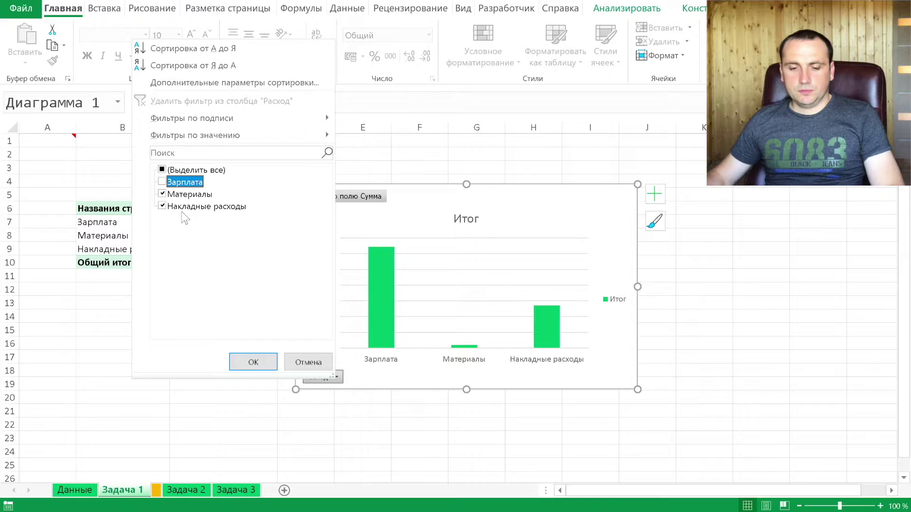
{"action": "left_click", "coordinate": [253, 361]}
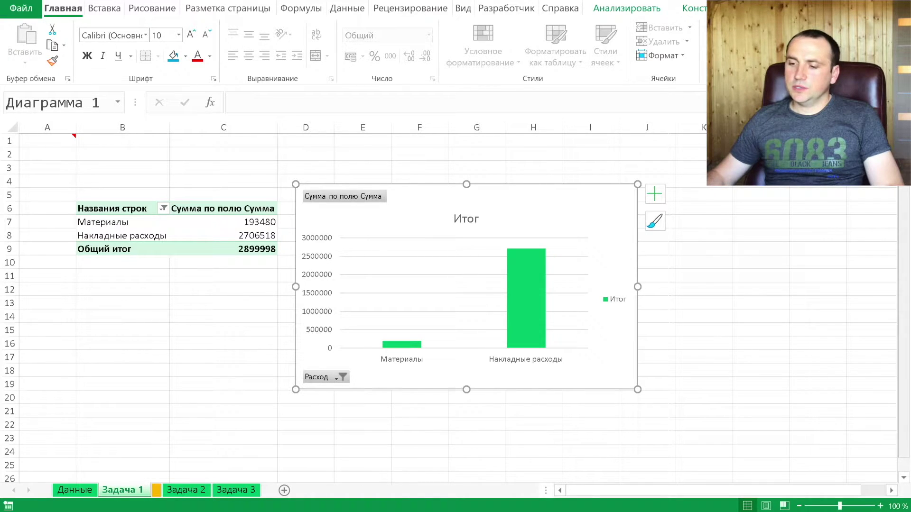
Step: Re-include Зарплата in the Расход filter so all three categories appear
{"action": "left_click", "coordinate": [341, 376]}
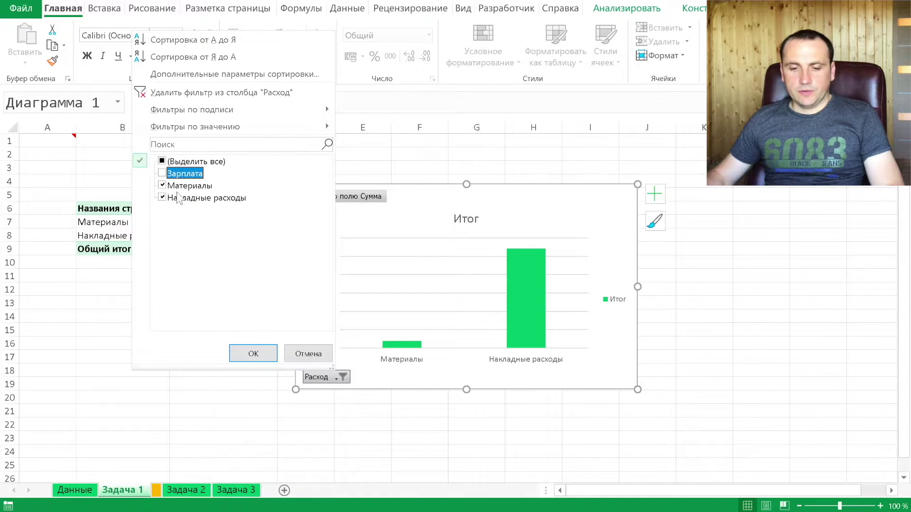
{"action": "left_click", "coordinate": [161, 173]}
{"action": "left_click", "coordinate": [253, 353]}
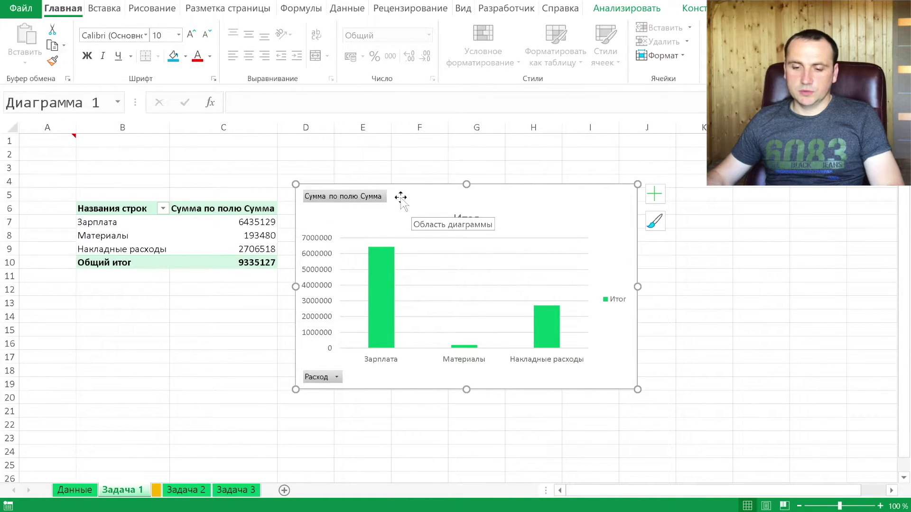
{"action": "right_click", "coordinate": [384, 195]}
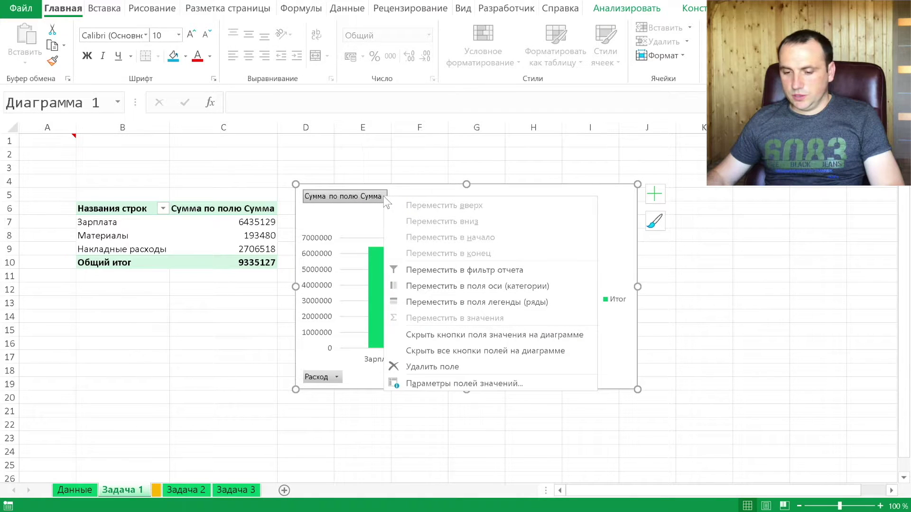
Step: Hide the value field button and then all remaining field buttons on the chart
{"action": "left_click", "coordinate": [459, 333]}
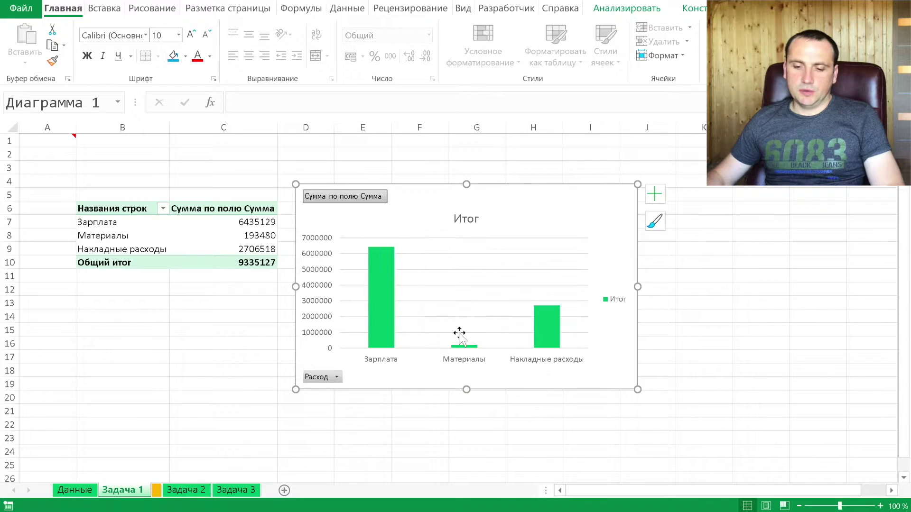
{"action": "right_click", "coordinate": [328, 373]}
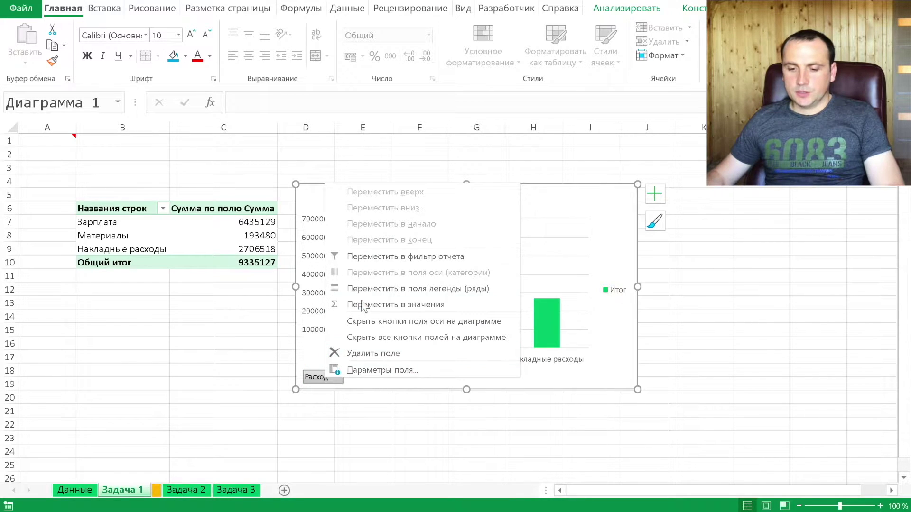
{"action": "left_click", "coordinate": [417, 322]}
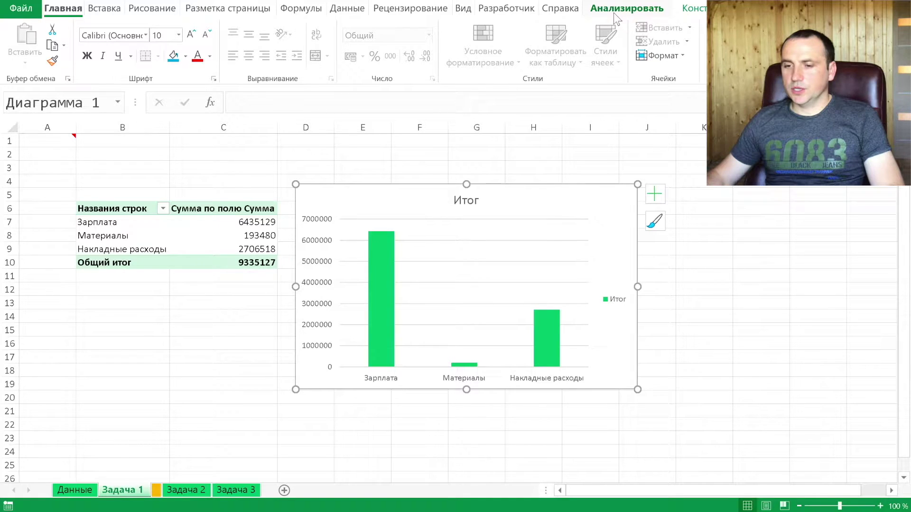
Step: Browse the Формат, Конструктор and Анализировать chart tools, then close the PivotChart Fields pane
{"action": "left_click", "coordinate": [730, 8]}
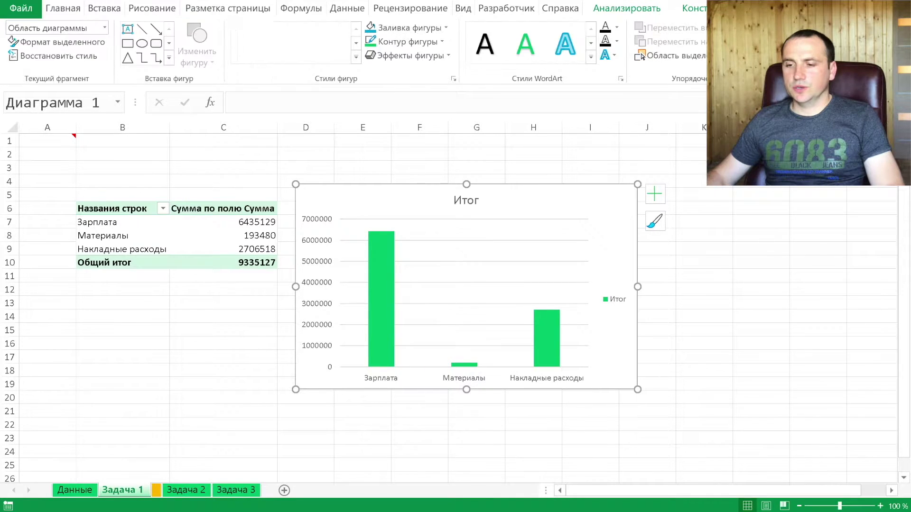
{"action": "left_click", "coordinate": [695, 8]}
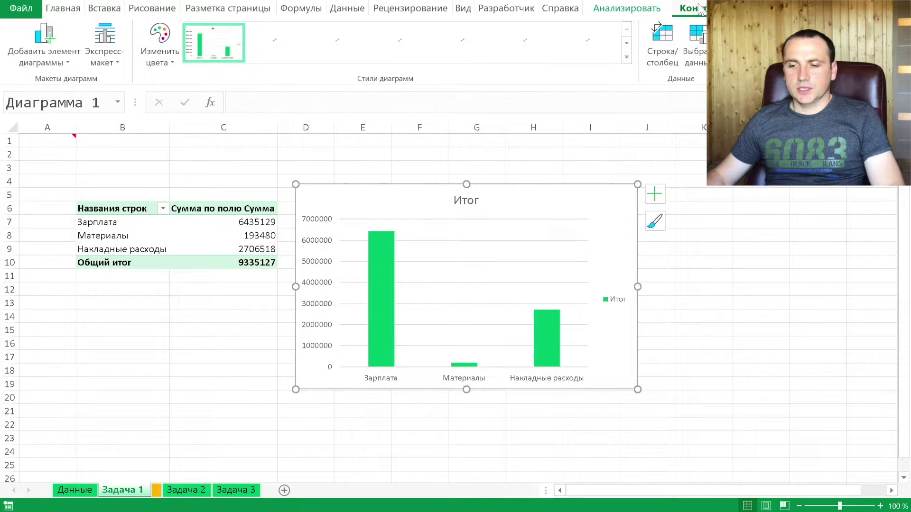
{"action": "left_click", "coordinate": [626, 9]}
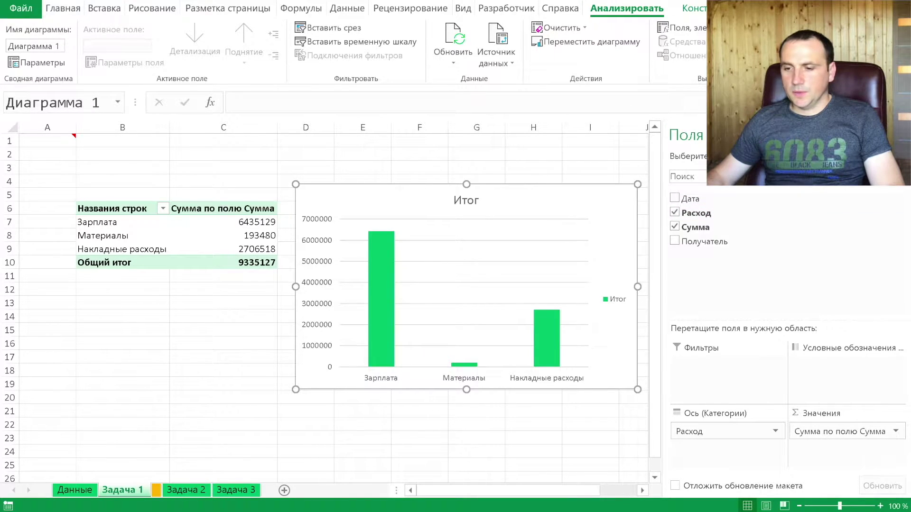
{"action": "left_click", "coordinate": [899, 135]}
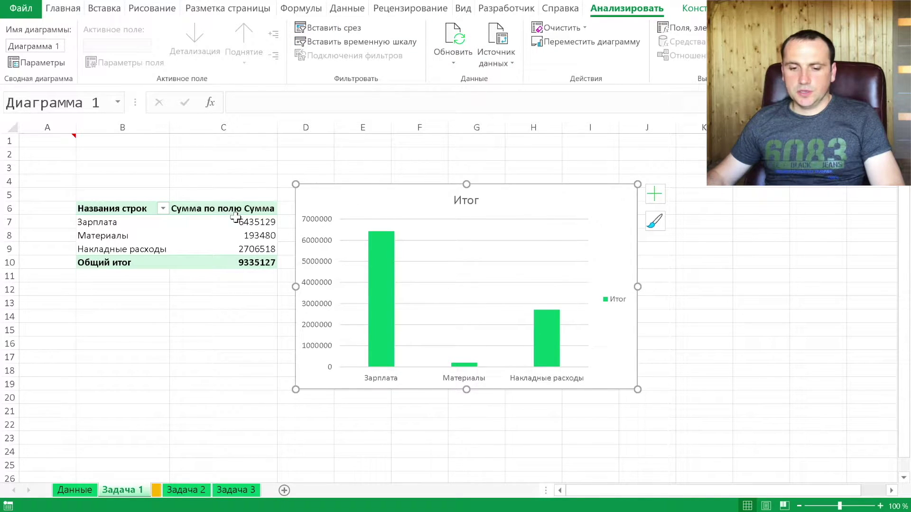
{"action": "mouse_move", "coordinate": [215, 223]}
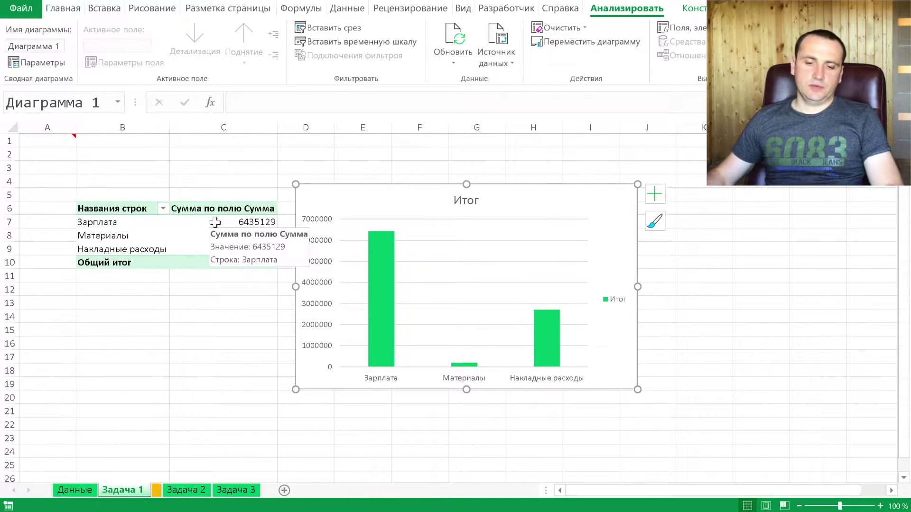
Step: Set both the value axis and category axis labels to Century Gothic
{"action": "left_click", "coordinate": [380, 287]}
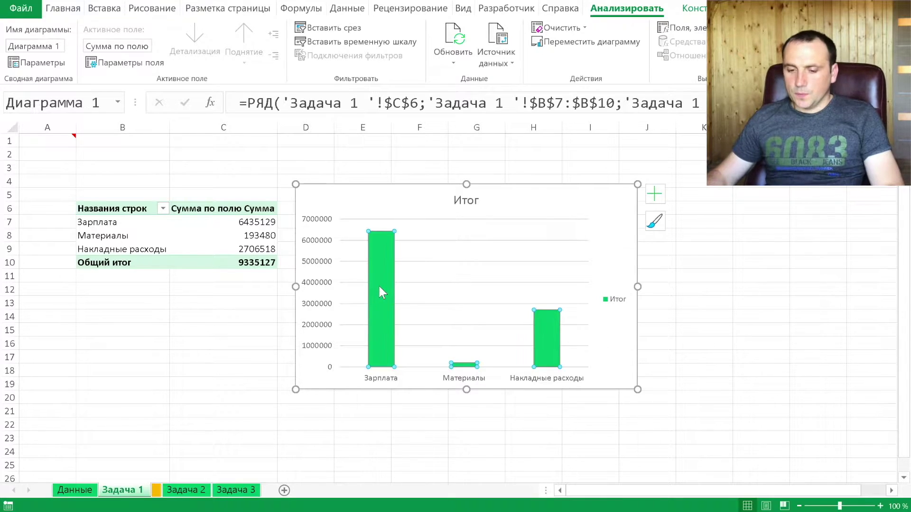
{"action": "left_click", "coordinate": [317, 234]}
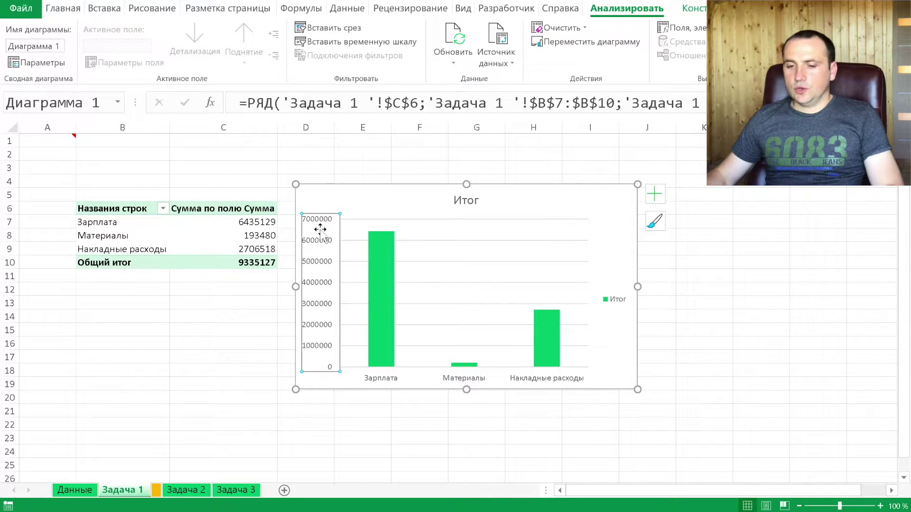
{"action": "left_click", "coordinate": [63, 8]}
{"action": "left_click", "coordinate": [141, 35]}
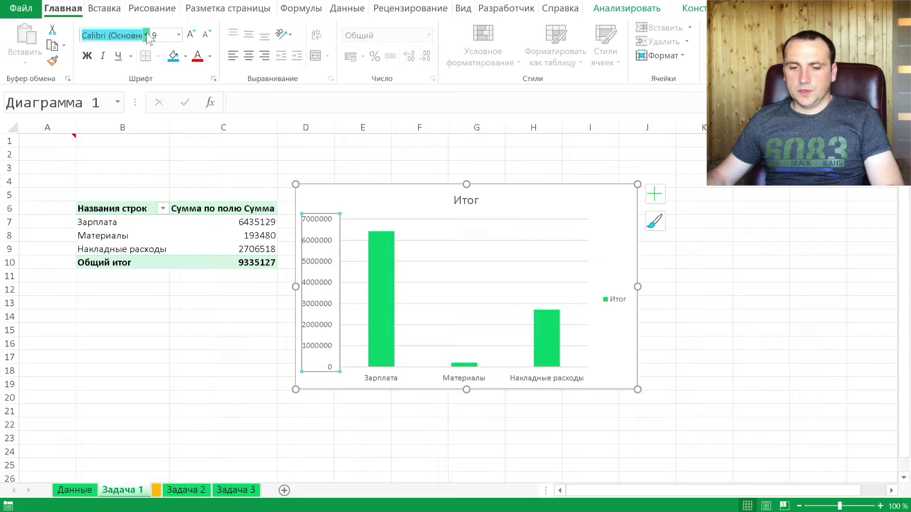
{"action": "left_click", "coordinate": [146, 34]}
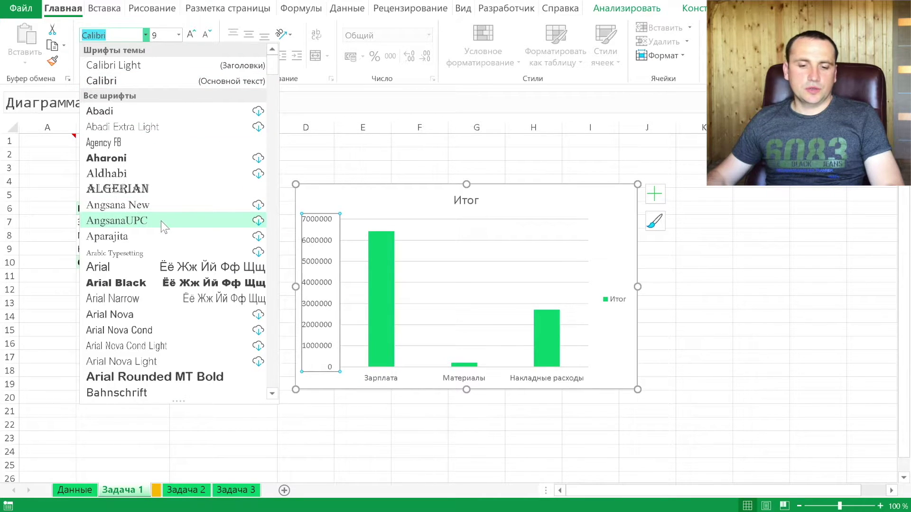
{"action": "type", "text": "Cent"}
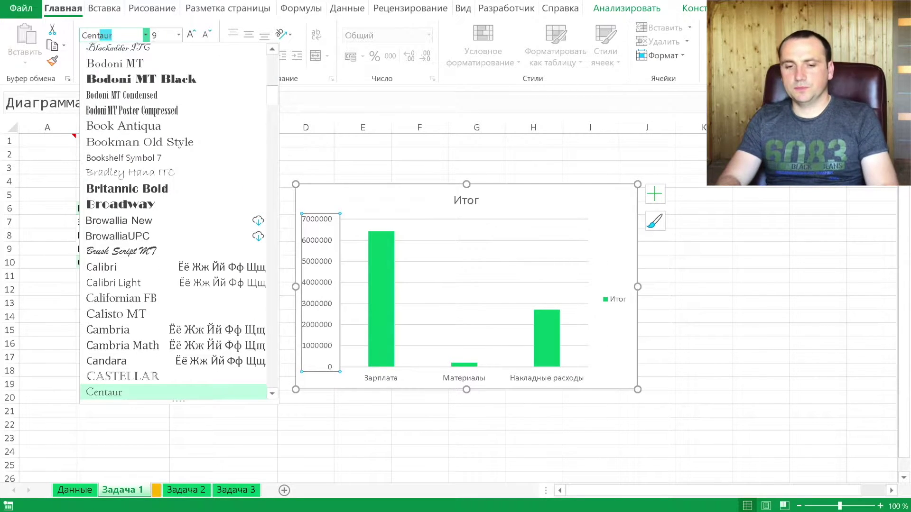
{"action": "type", "text": "ury"}
{"action": "key", "text": "Return"}
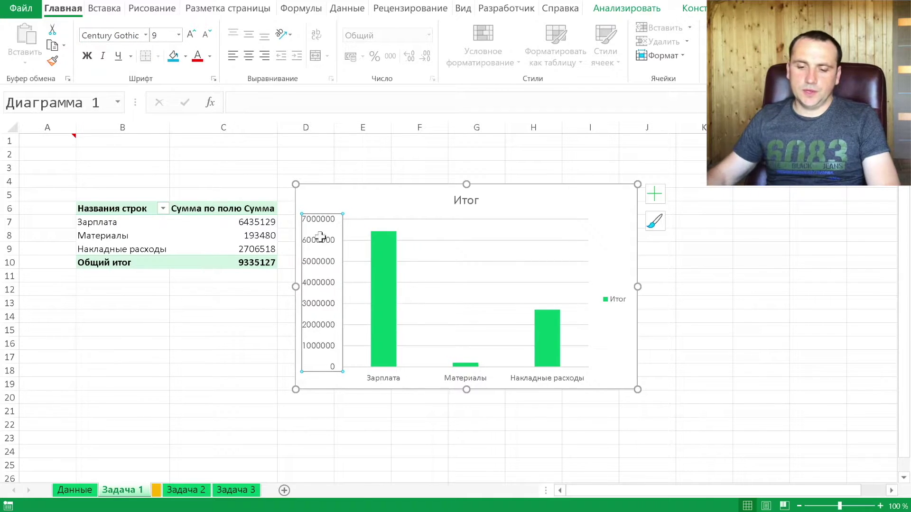
{"action": "left_click", "coordinate": [394, 378]}
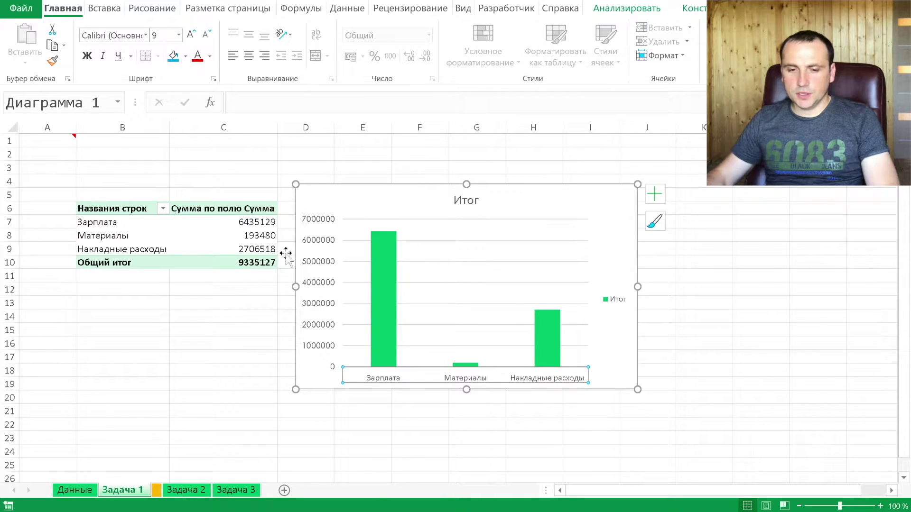
{"action": "left_click", "coordinate": [111, 33]}
{"action": "type", "text": "Century Gothic"}
{"action": "key", "text": "Return"}
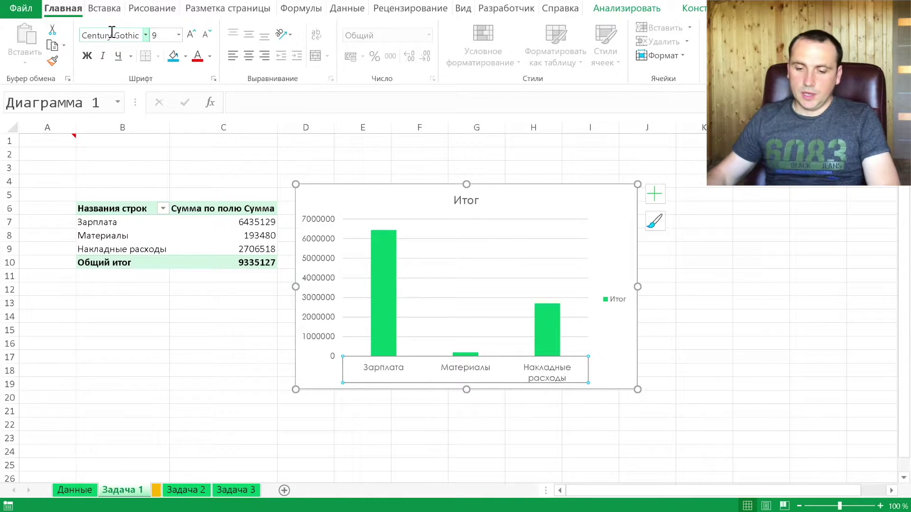
Step: Change the value axis labels to Agency FB at size 10,5
{"action": "left_click", "coordinate": [315, 225]}
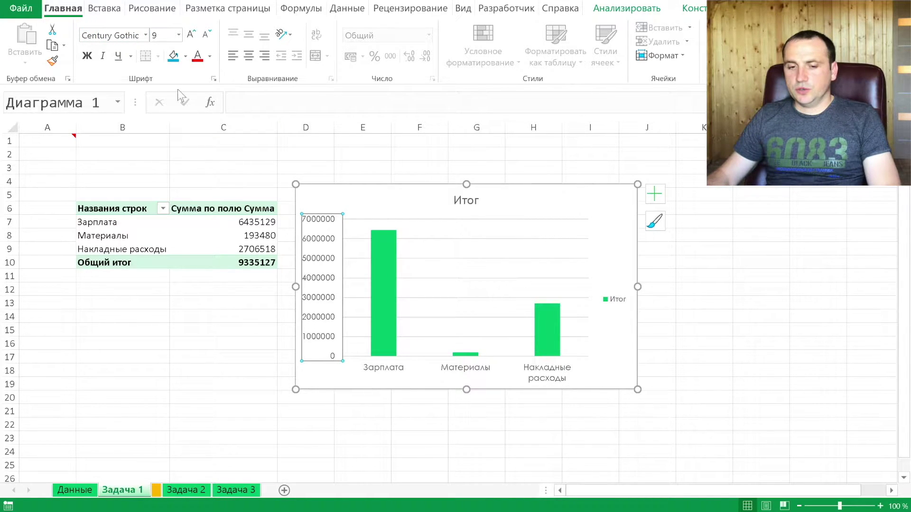
{"action": "left_click", "coordinate": [114, 34]}
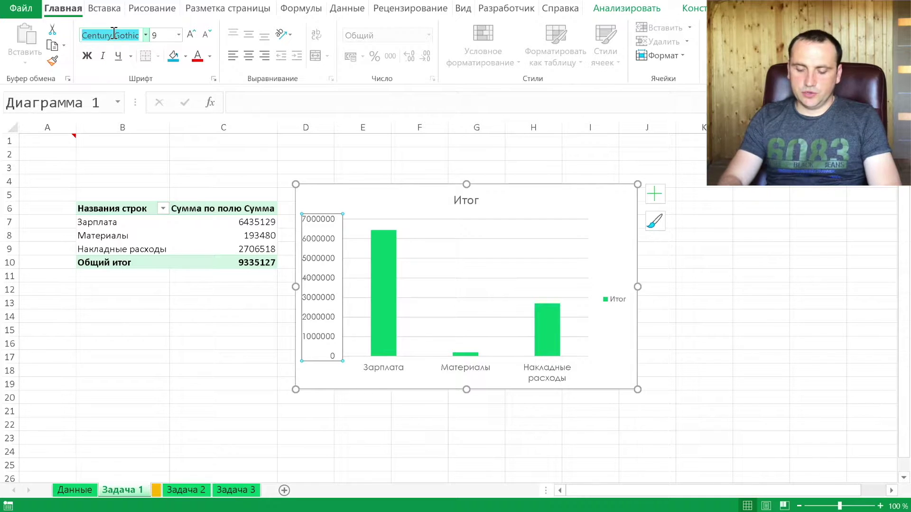
{"action": "type", "text": "Fb"}
{"action": "key", "text": "BackSpace"}
{"action": "key", "text": "BackSpace"}
{"action": "type", "text": "A"}
{"action": "key", "text": "Return"}
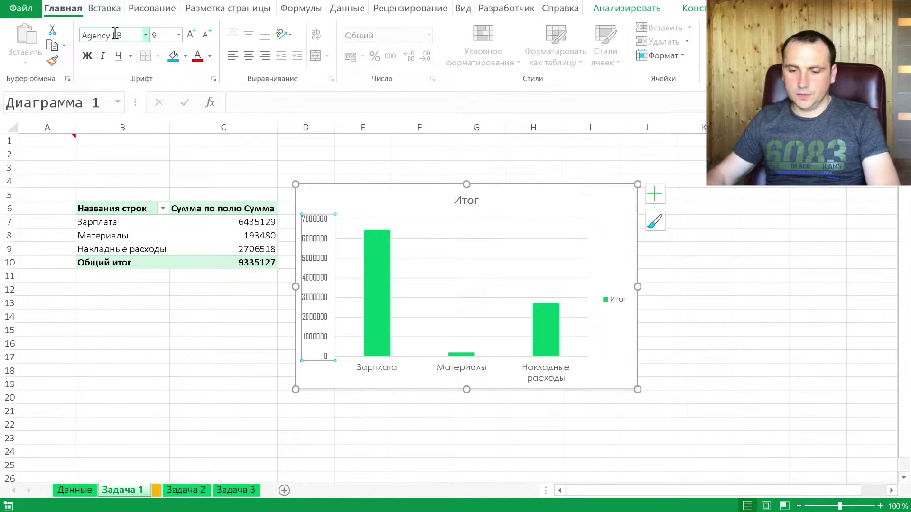
{"action": "left_click", "coordinate": [189, 36]}
{"action": "left_click", "coordinate": [189, 36]}
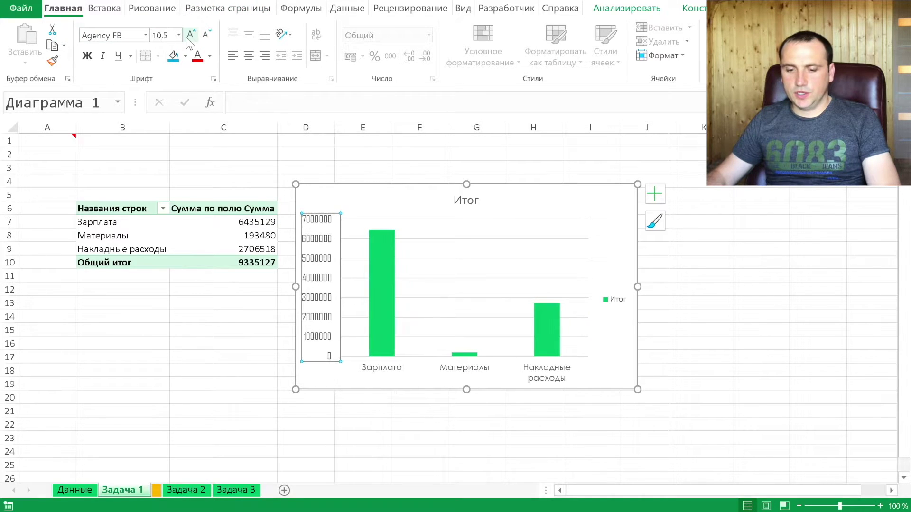
Step: Delete the chart title Итог and the legend, then go to the notes sheet
{"action": "left_click", "coordinate": [380, 283]}
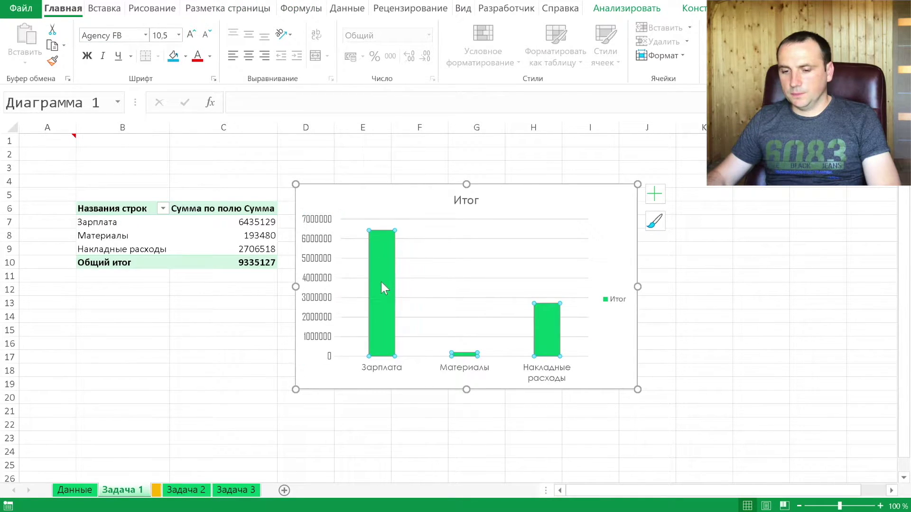
{"action": "left_click", "coordinate": [465, 200]}
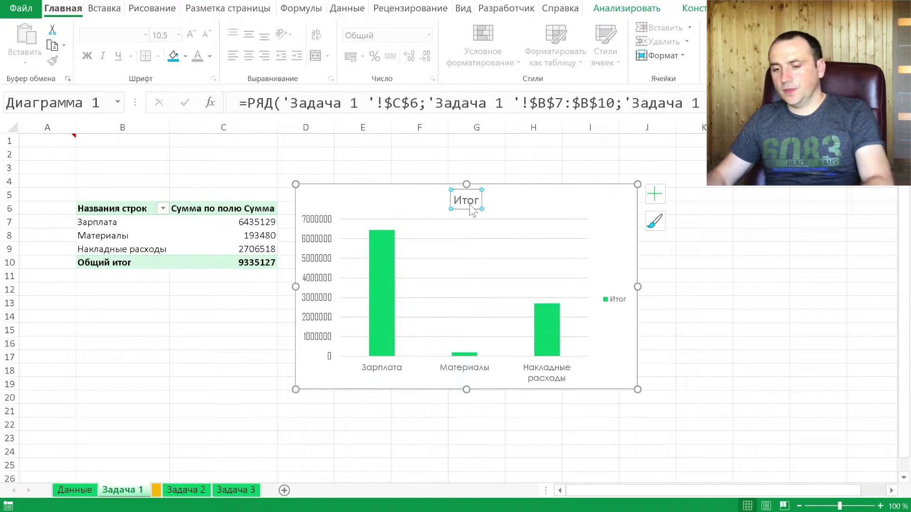
{"action": "key", "text": "Delete"}
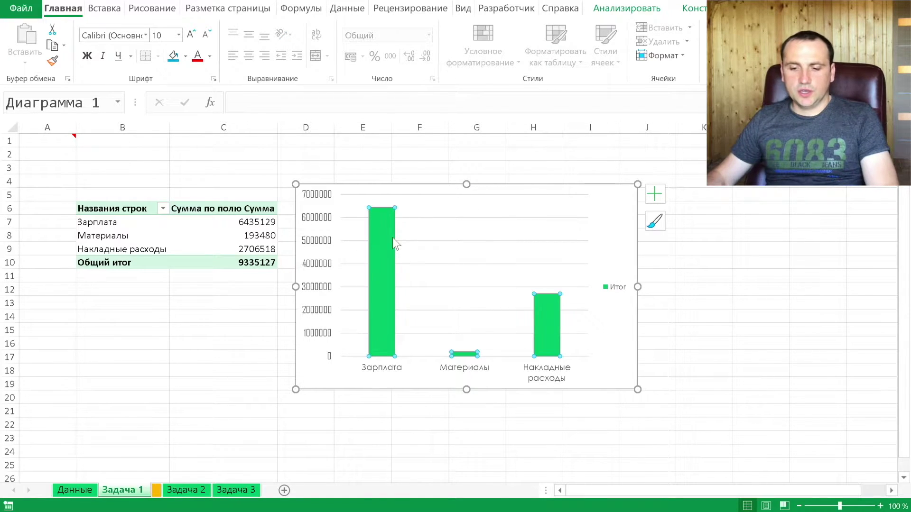
{"action": "left_click", "coordinate": [392, 236]}
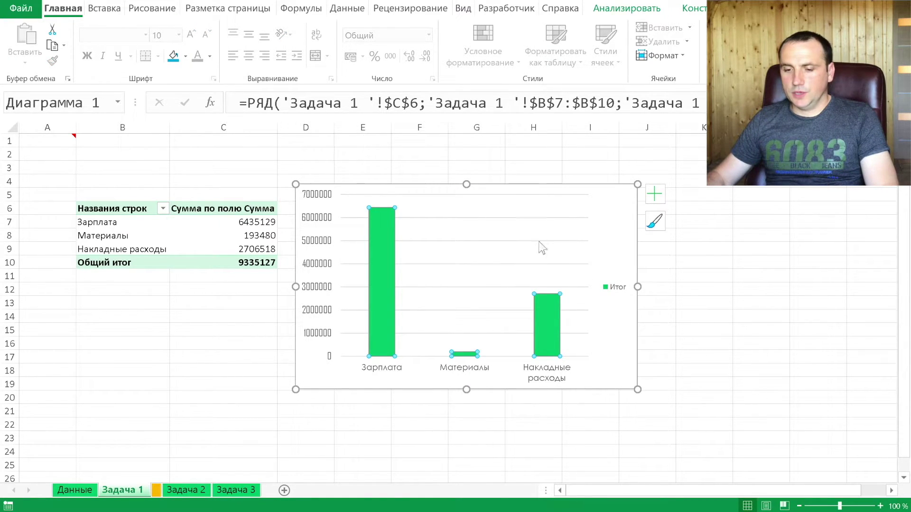
{"action": "left_click", "coordinate": [614, 290]}
{"action": "key", "text": "Delete"}
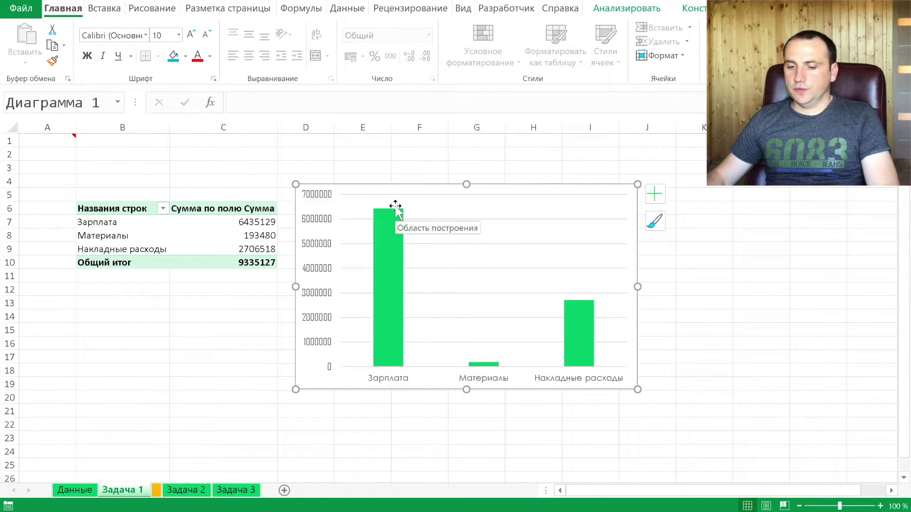
{"action": "left_click", "coordinate": [156, 490]}
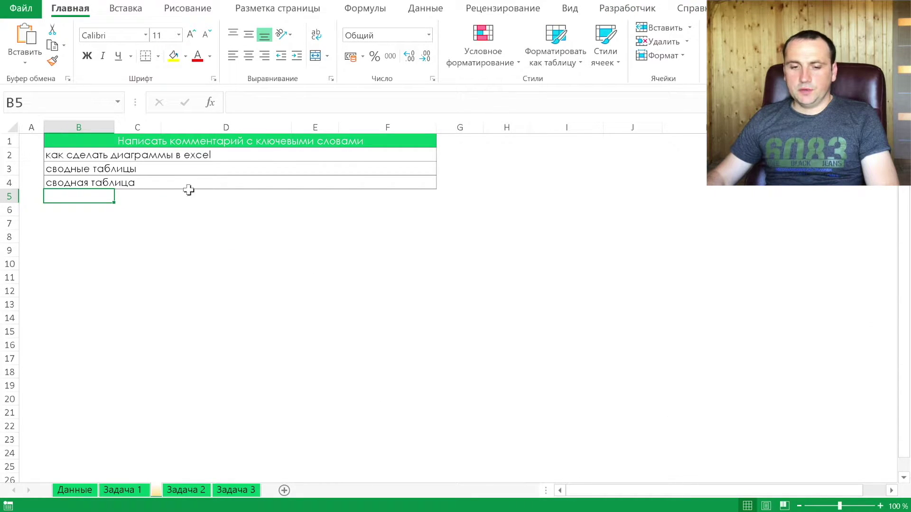
Step: Move from the keyword sheet to Задача 2 and start a new PivotTable from the data
{"action": "left_click", "coordinate": [202, 154]}
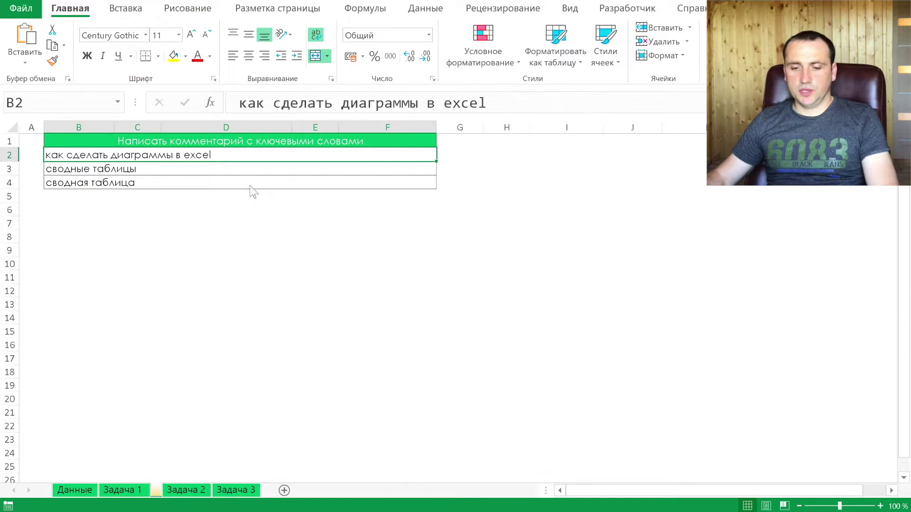
{"action": "left_click", "coordinate": [183, 489]}
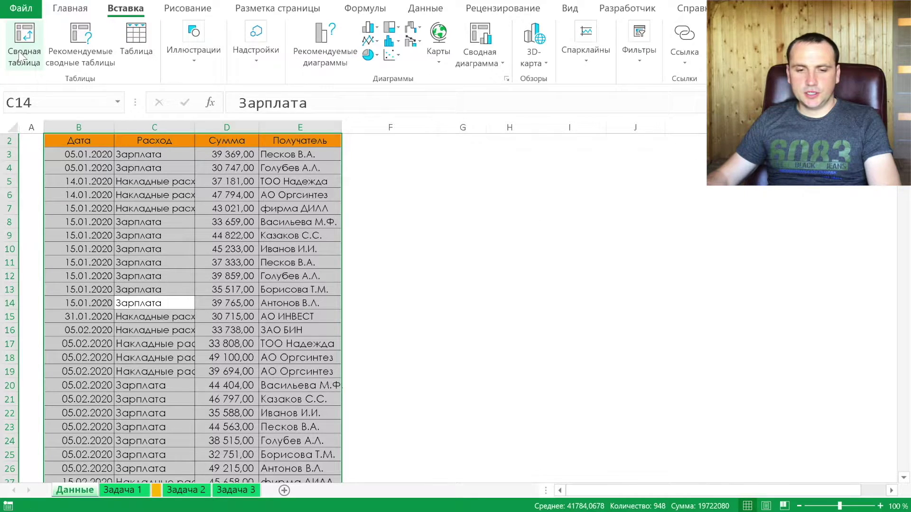
{"action": "left_click", "coordinate": [23, 55]}
Step: Place the new PivotTable on the existing sheet Задача 2 at cell B7
{"action": "left_click", "coordinate": [282, 312]}
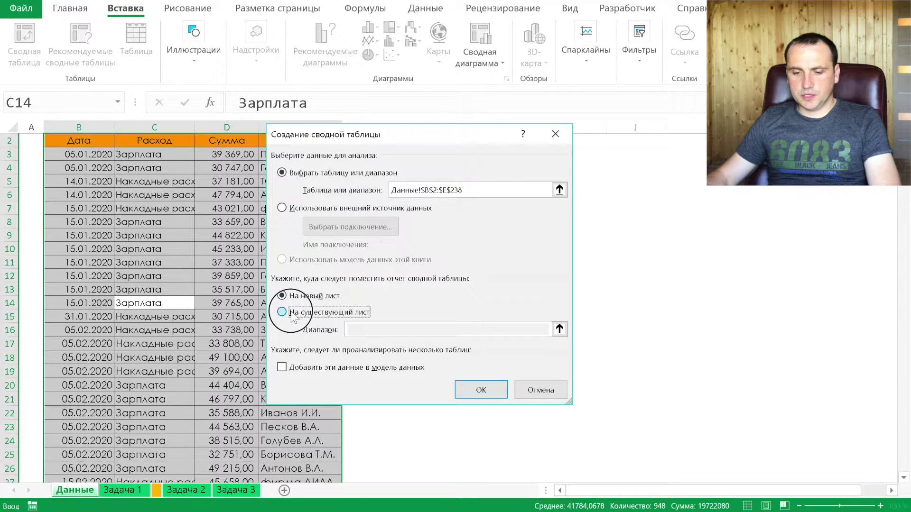
{"action": "left_click", "coordinate": [185, 490]}
{"action": "left_click", "coordinate": [104, 220]}
{"action": "left_click", "coordinate": [472, 391]}
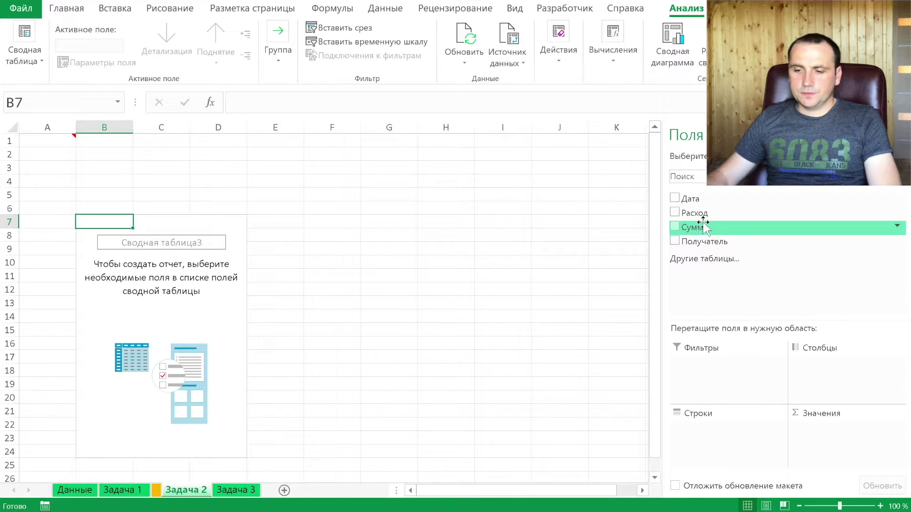
Step: Lay out the pivot with Расход as filter, Получатель as rows and Сумма as values
{"action": "left_click_drag", "start_coordinate": [712, 218], "coordinate": [722, 358]}
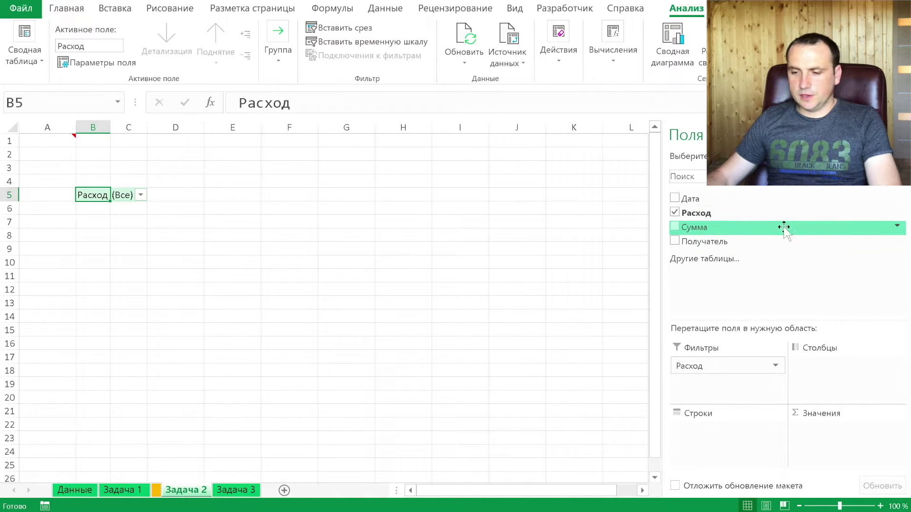
{"action": "left_click_drag", "start_coordinate": [734, 240], "coordinate": [716, 462]}
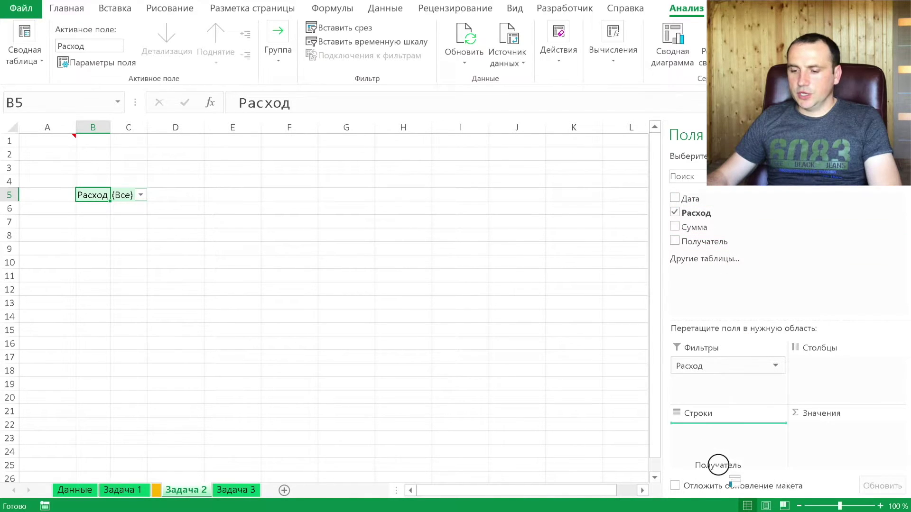
{"action": "left_click_drag", "start_coordinate": [714, 227], "coordinate": [841, 448]}
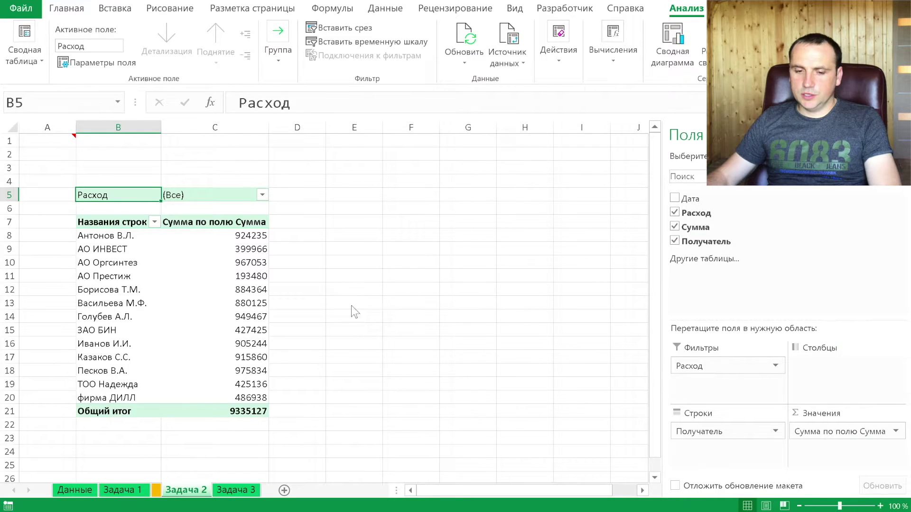
{"action": "scroll", "coordinate": [297, 292], "scroll_direction": "right", "scroll_amount": 1}
{"action": "scroll", "coordinate": [249, 214], "scroll_direction": "left", "scroll_amount": 1}
Step: Filter the pivot's Расход field to show only Зарплата
{"action": "left_click", "coordinate": [262, 194]}
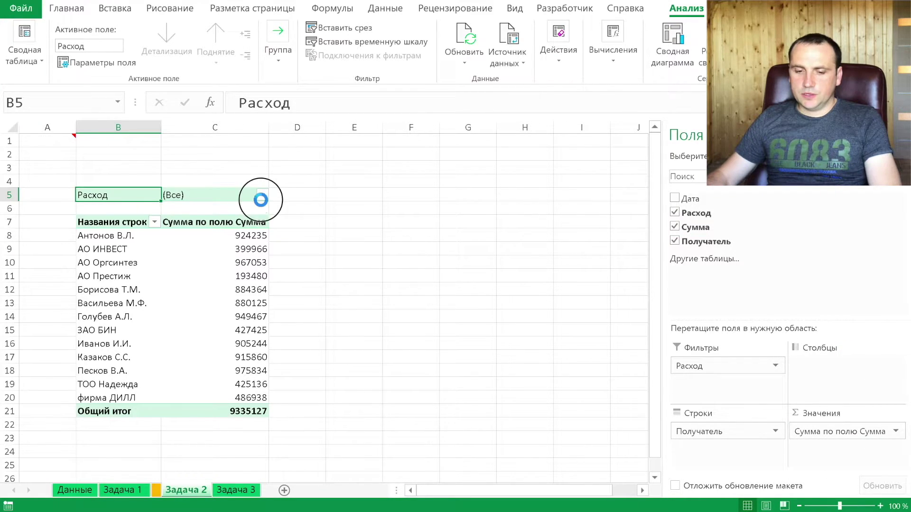
{"action": "left_click", "coordinate": [141, 240]}
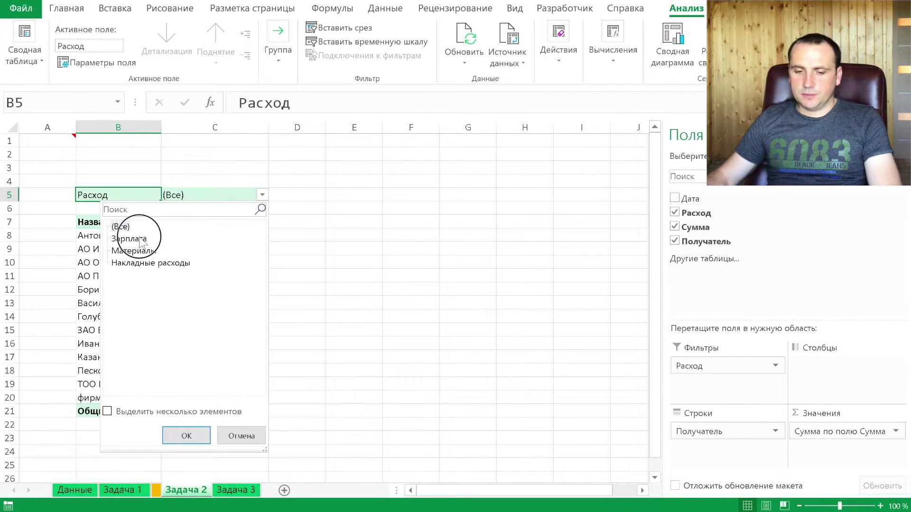
{"action": "left_click", "coordinate": [186, 436]}
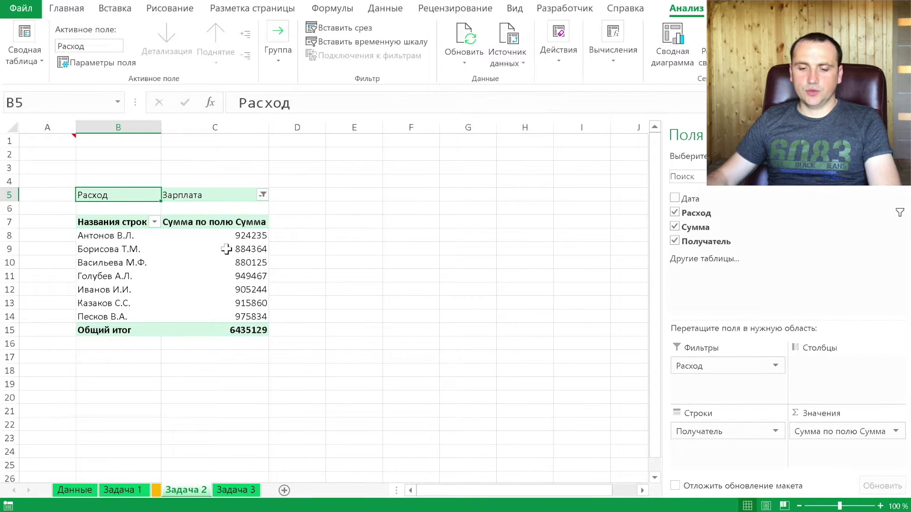
{"action": "left_click", "coordinate": [328, 372]}
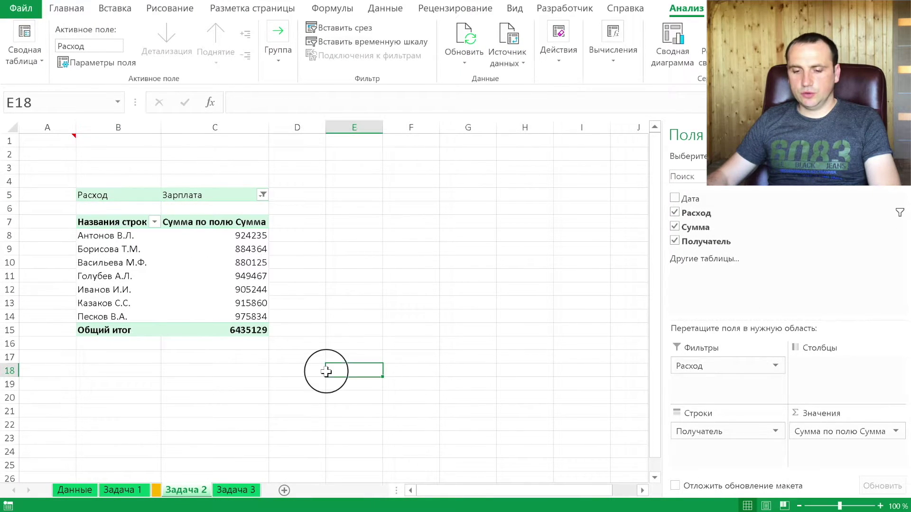
Step: Select the recipients and salary totals with headers and insert a 3-D pie chart beside the table
{"action": "left_click", "coordinate": [216, 304]}
{"action": "left_click", "coordinate": [251, 331]}
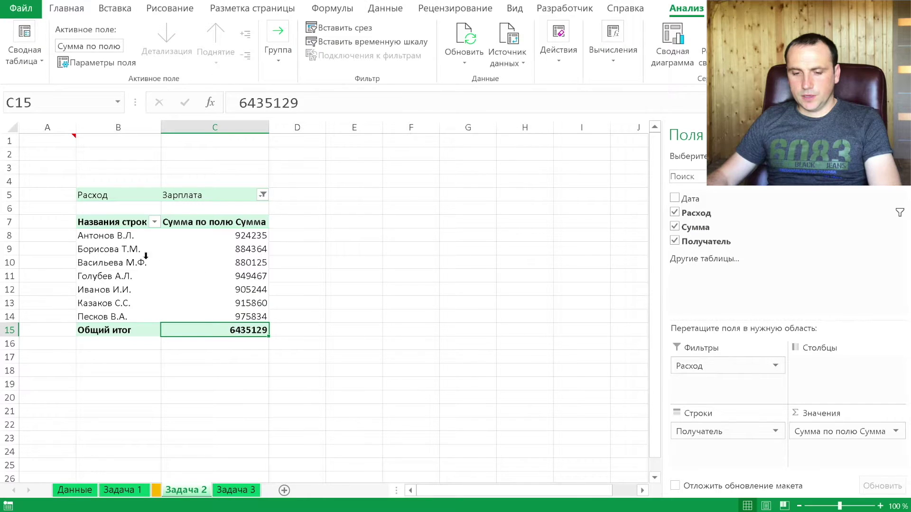
{"action": "left_click_drag", "start_coordinate": [110, 241], "coordinate": [236, 318]}
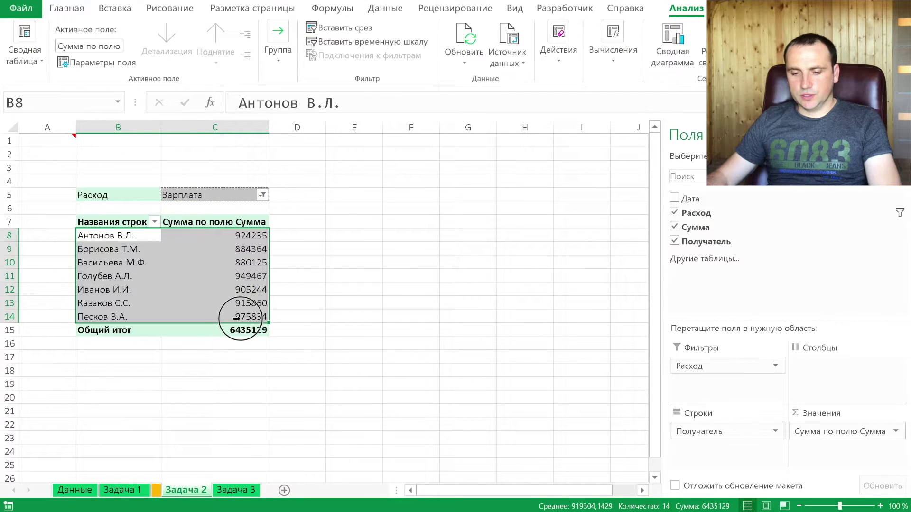
{"action": "left_click_drag", "start_coordinate": [123, 219], "coordinate": [220, 317]}
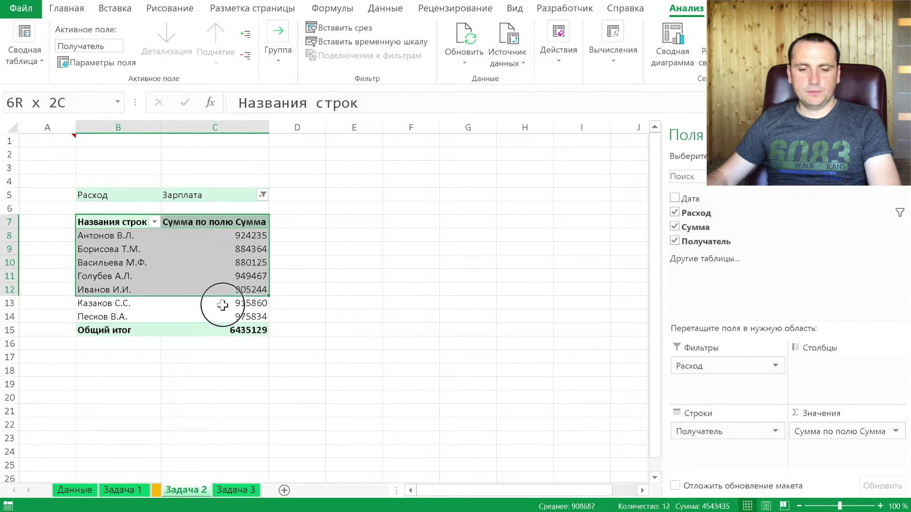
{"action": "left_click", "coordinate": [117, 10]}
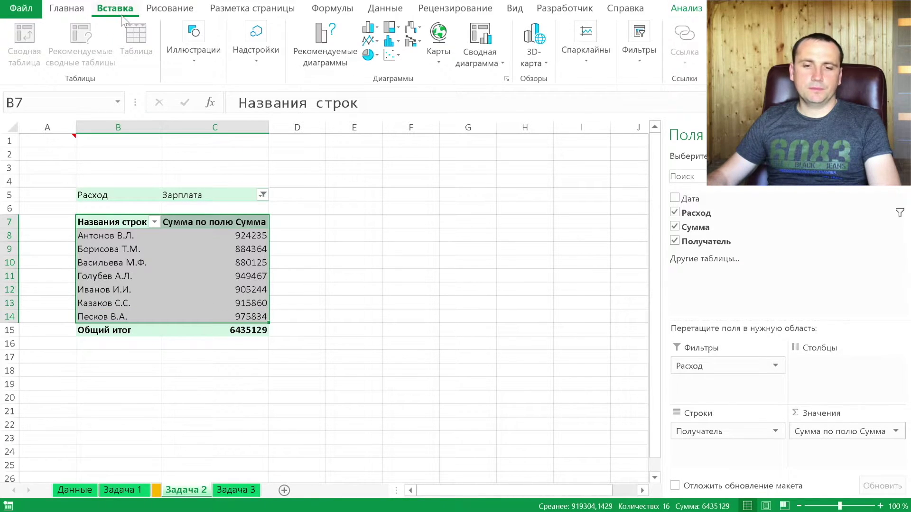
{"action": "left_click", "coordinate": [372, 56]}
{"action": "left_click", "coordinate": [382, 161]}
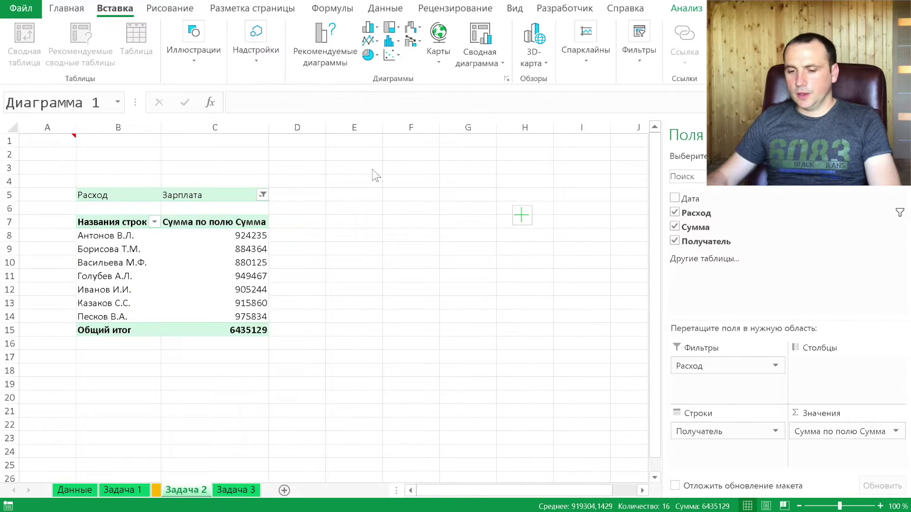
{"action": "left_click_drag", "start_coordinate": [458, 207], "coordinate": [575, 210]}
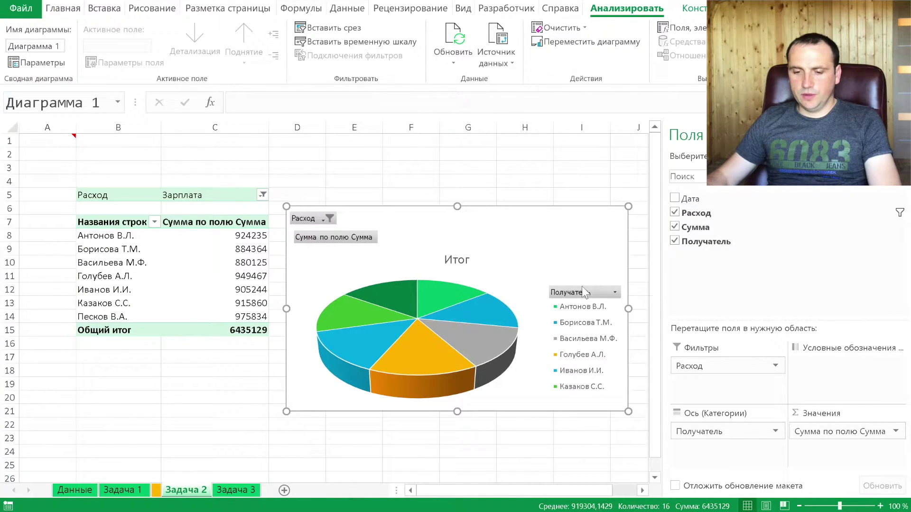
Step: Review the chart's recipient filter without changes and select the pie's data series
{"action": "left_click", "coordinate": [614, 293]}
{"action": "left_click", "coordinate": [471, 307]}
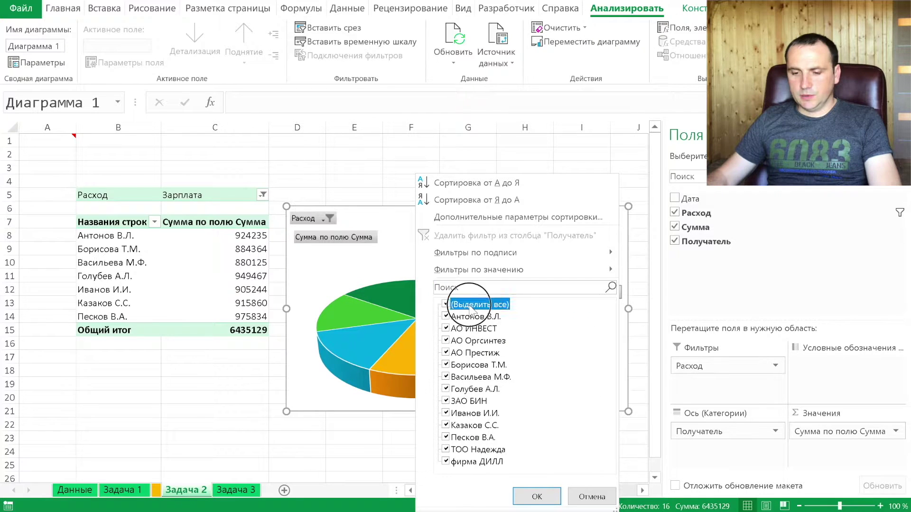
{"action": "left_click", "coordinate": [578, 498]}
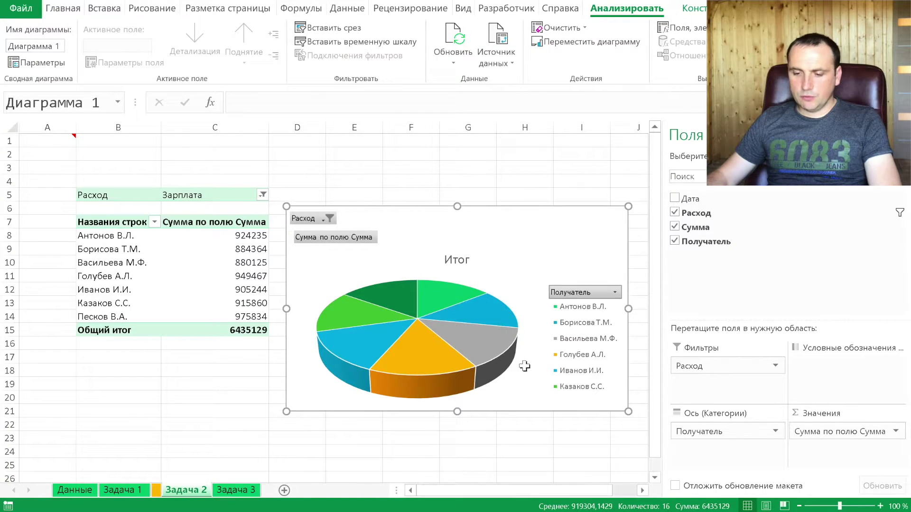
{"action": "left_click", "coordinate": [455, 290]}
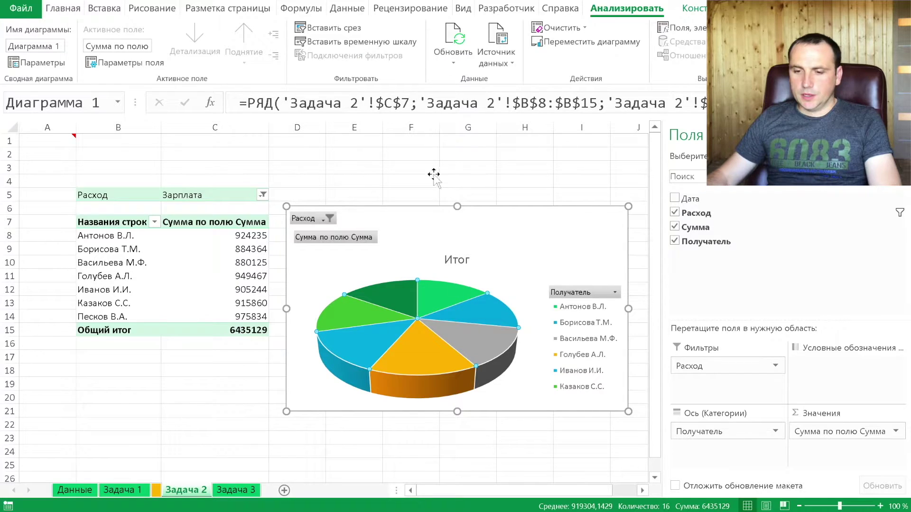
{"action": "left_click", "coordinate": [692, 8]}
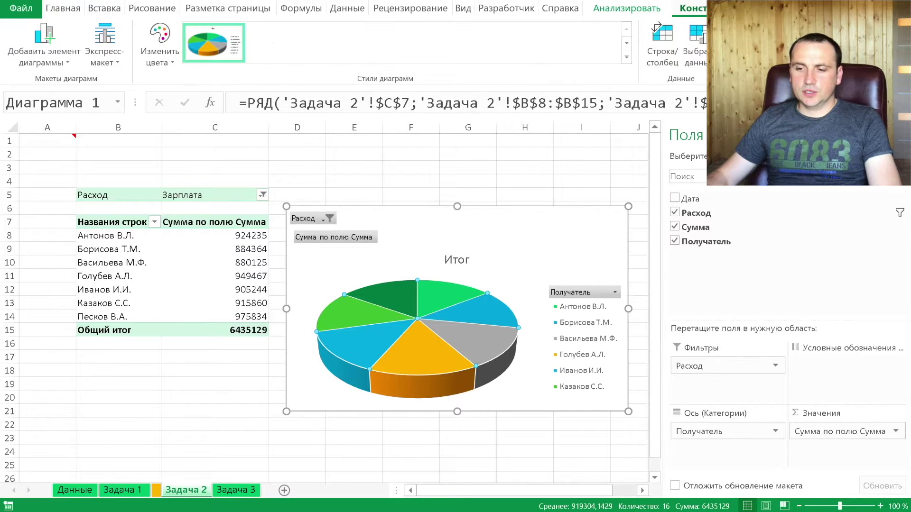
Step: Apply the third chart style (grey gradient, percentage labels) to the pie, then go to Задача 3
{"action": "left_click", "coordinate": [157, 55]}
{"action": "left_click", "coordinate": [157, 55]}
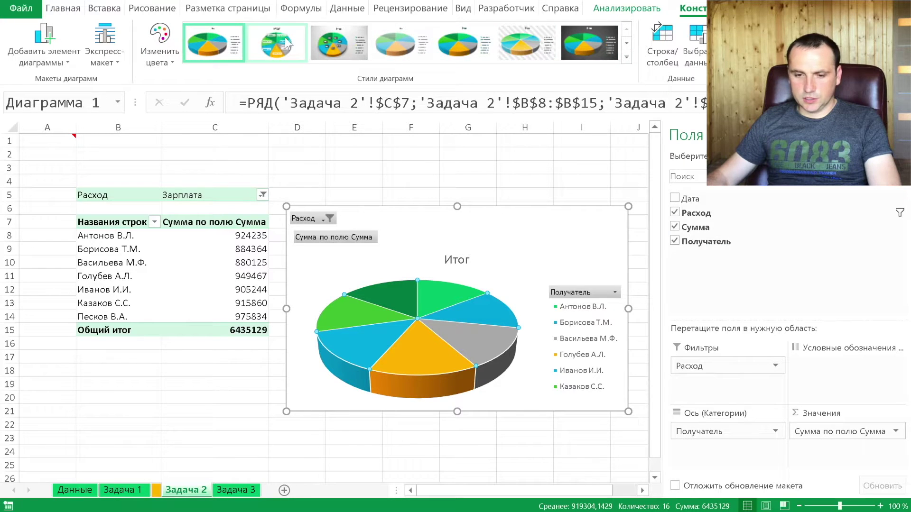
{"action": "left_click", "coordinate": [338, 43]}
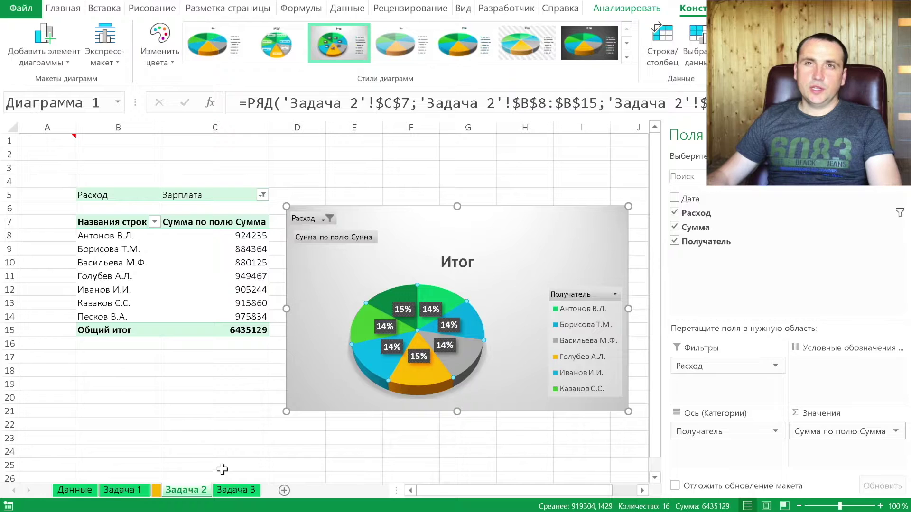
{"action": "left_click", "coordinate": [235, 490]}
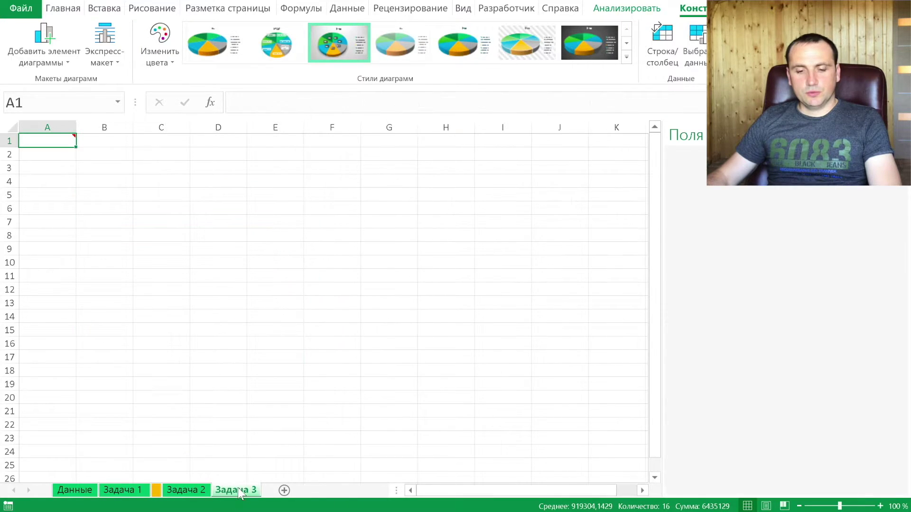
{"action": "mouse_move", "coordinate": [50, 142]}
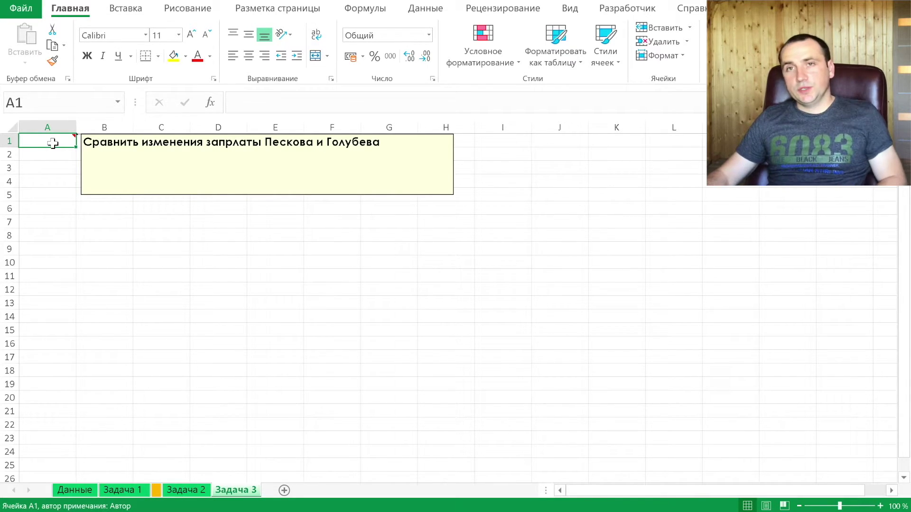
Step: Look over the Задача 3 cells and task note in A1, then return to the Данные sheet
{"action": "left_click", "coordinate": [65, 216]}
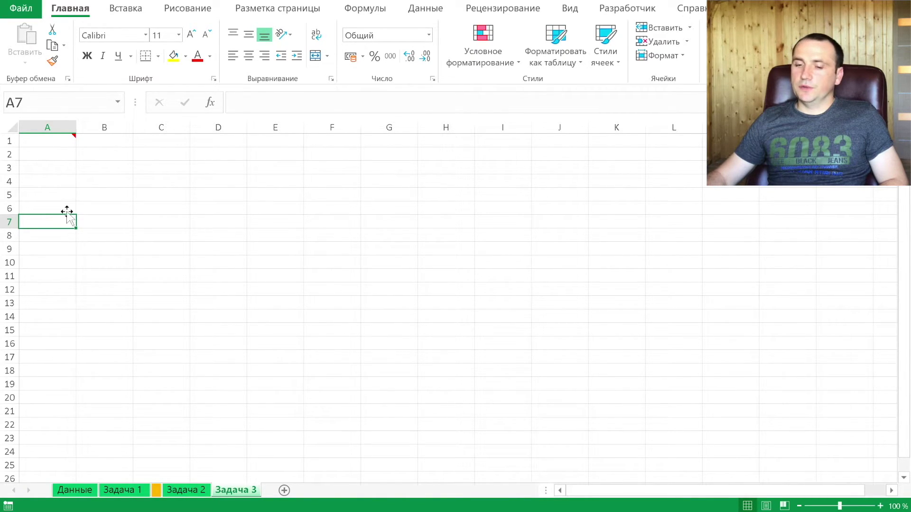
{"action": "left_click", "coordinate": [101, 163]}
{"action": "left_click", "coordinate": [116, 232]}
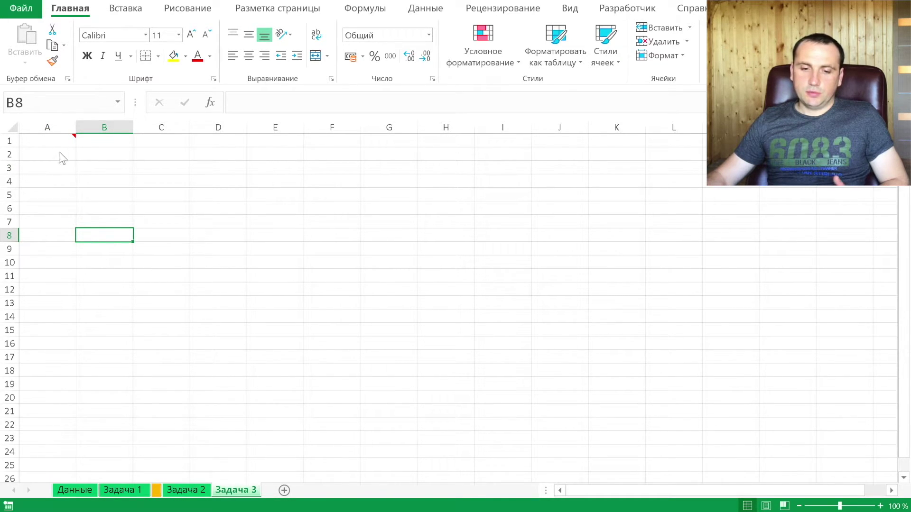
{"action": "left_click", "coordinate": [50, 140]}
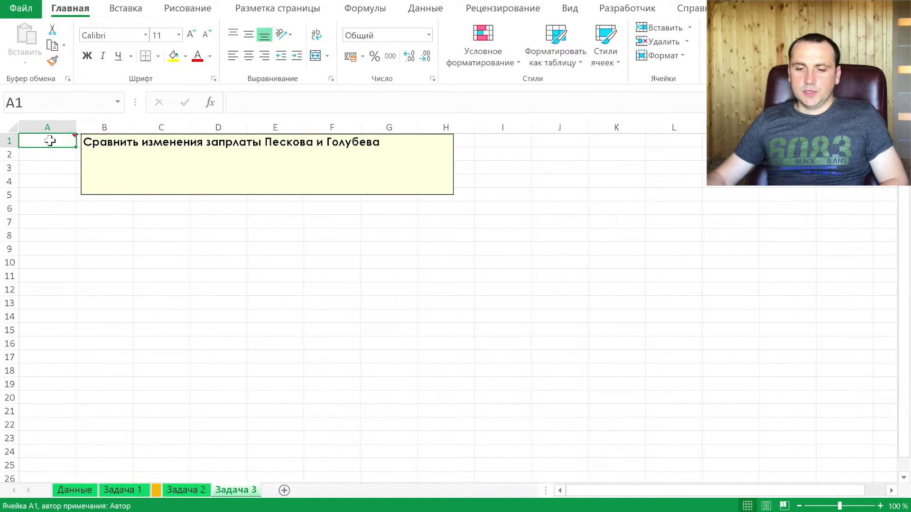
{"action": "left_click", "coordinate": [74, 490]}
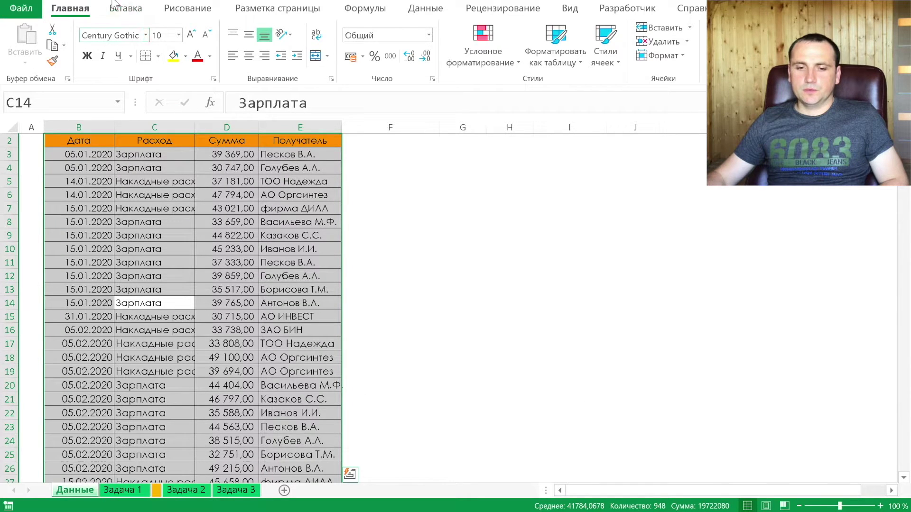
Step: Create a PivotChart from the data on the existing sheet Задача 3 at cell B6
{"action": "left_click", "coordinate": [125, 8]}
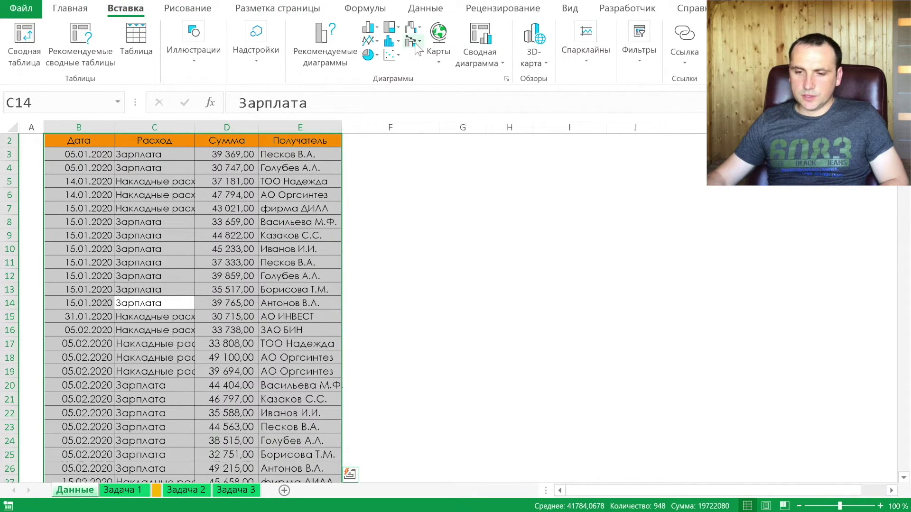
{"action": "left_click", "coordinate": [497, 49]}
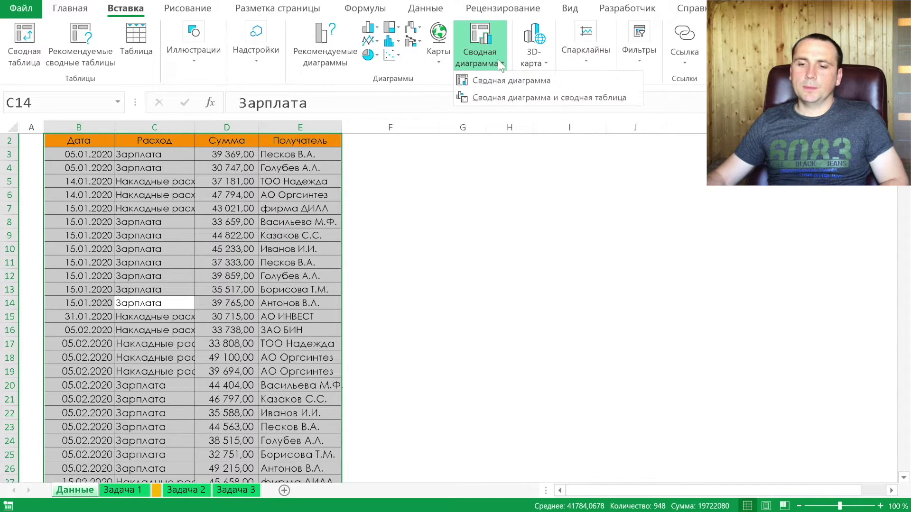
{"action": "left_click", "coordinate": [504, 85]}
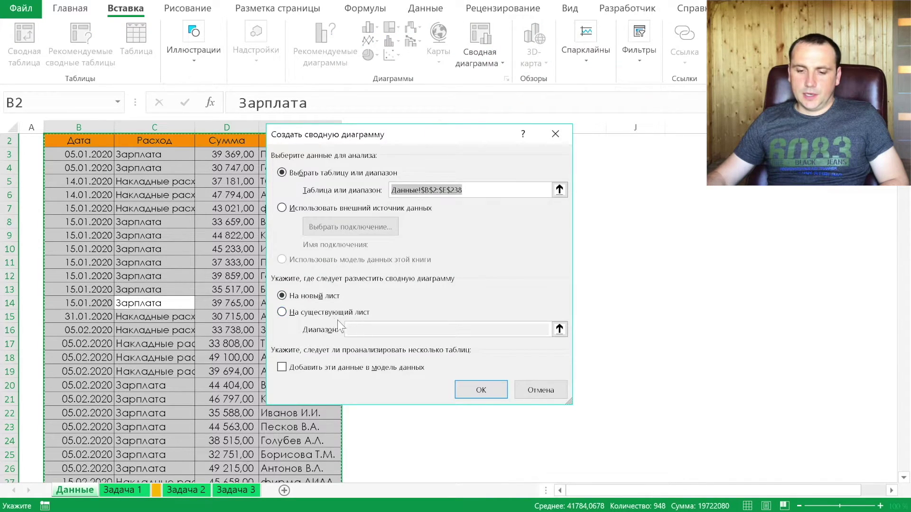
{"action": "left_click", "coordinate": [331, 313]}
{"action": "left_click", "coordinate": [235, 490]}
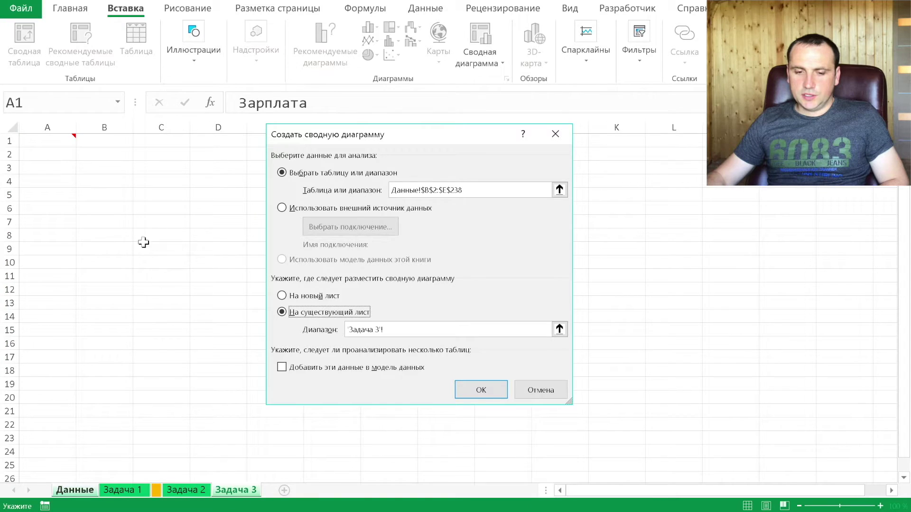
{"action": "left_click", "coordinate": [107, 207]}
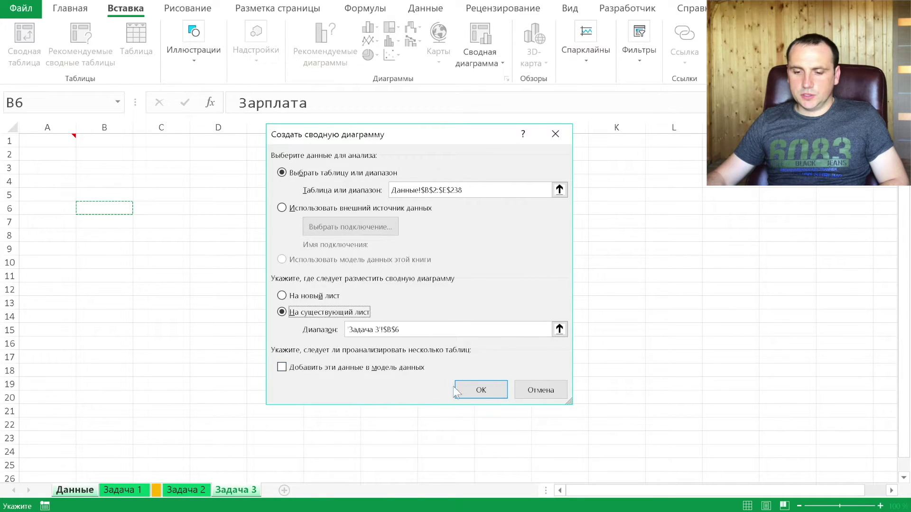
{"action": "left_click", "coordinate": [477, 390]}
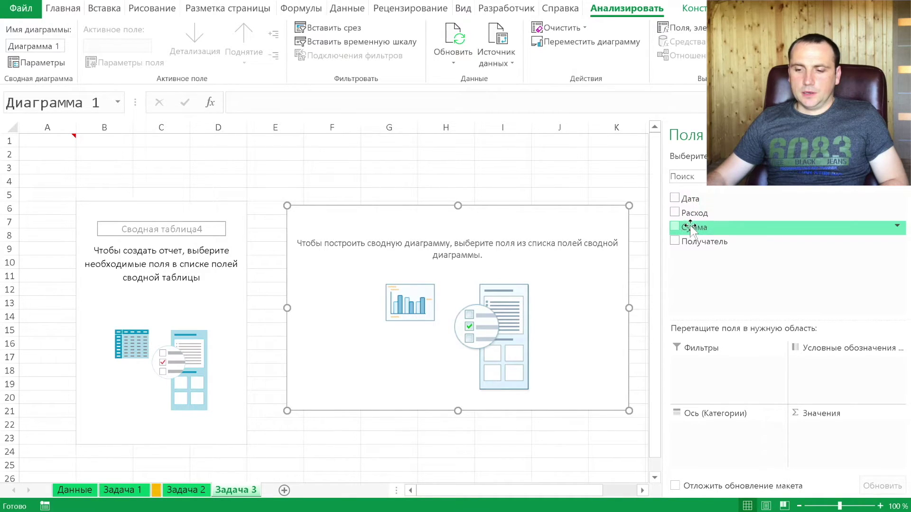
Step: Put Получатель in the legend and Дата on the axis, then reposition the chart
{"action": "left_click_drag", "start_coordinate": [697, 242], "coordinate": [716, 434]}
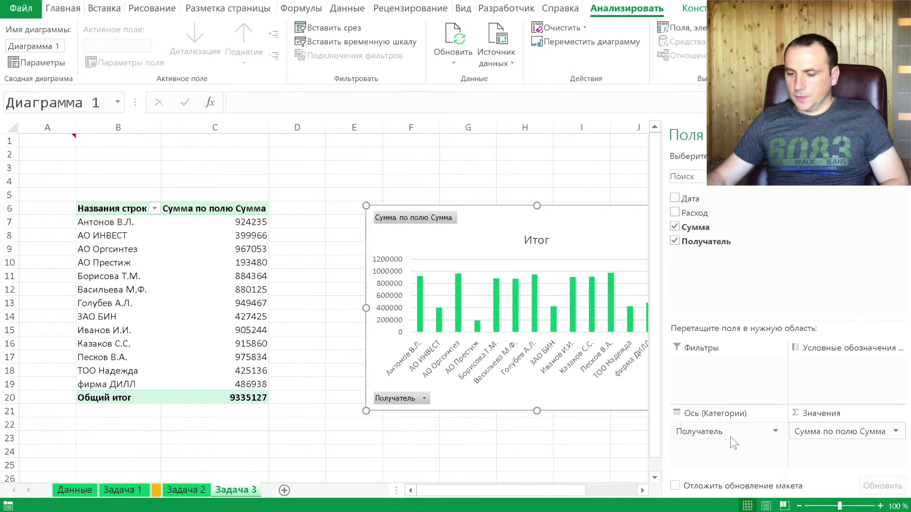
{"action": "left_click_drag", "start_coordinate": [725, 434], "coordinate": [806, 366]}
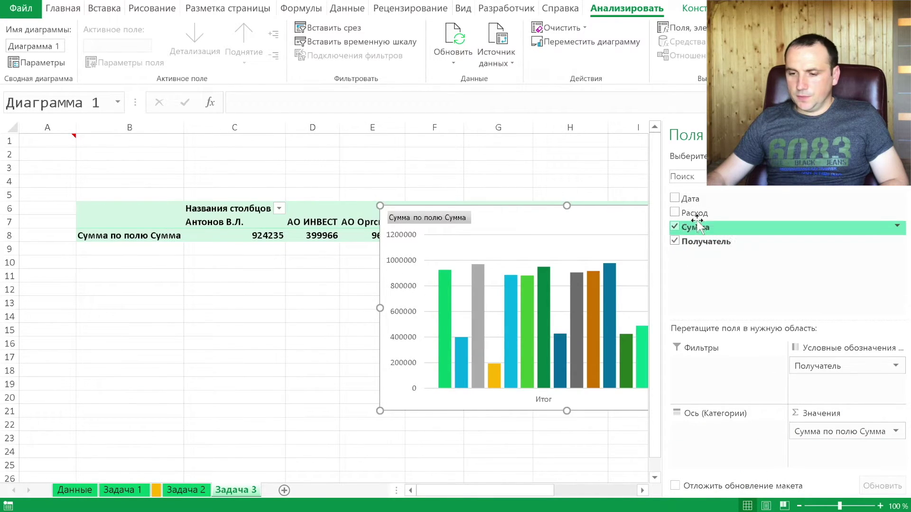
{"action": "left_click_drag", "start_coordinate": [691, 199], "coordinate": [716, 430]}
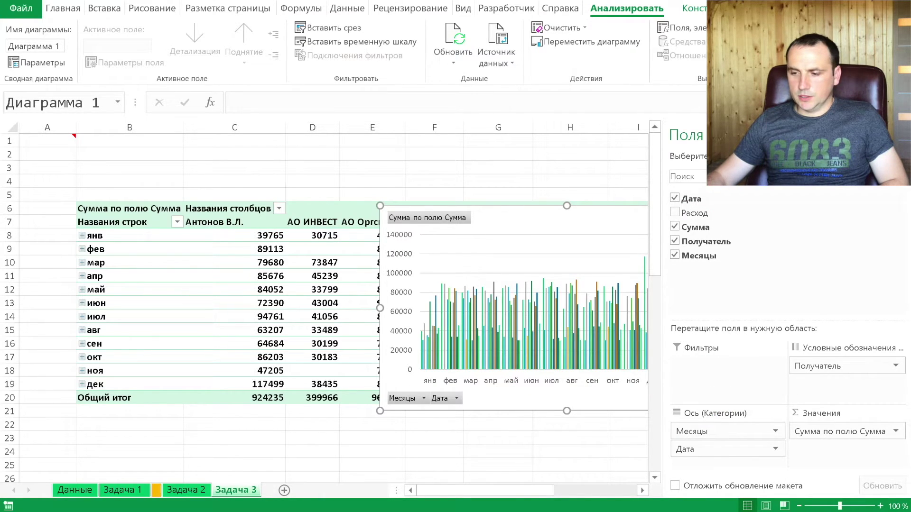
{"action": "left_click", "coordinate": [591, 205]}
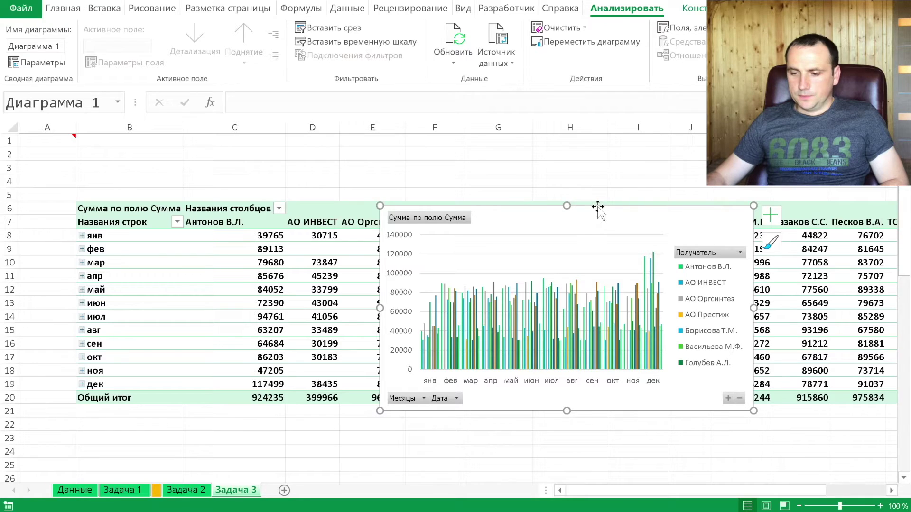
{"action": "left_click_drag", "start_coordinate": [597, 208], "coordinate": [607, 299]}
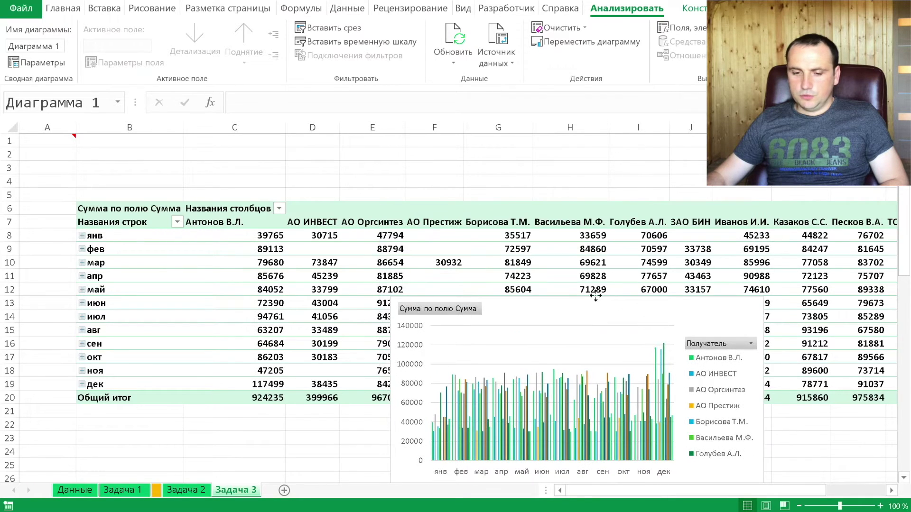
{"action": "left_click", "coordinate": [238, 222]}
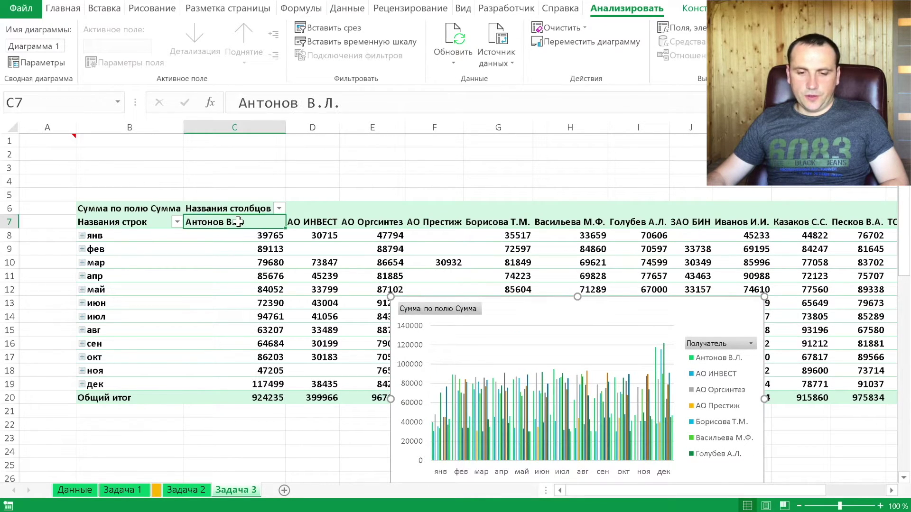
{"action": "left_click", "coordinate": [279, 209]}
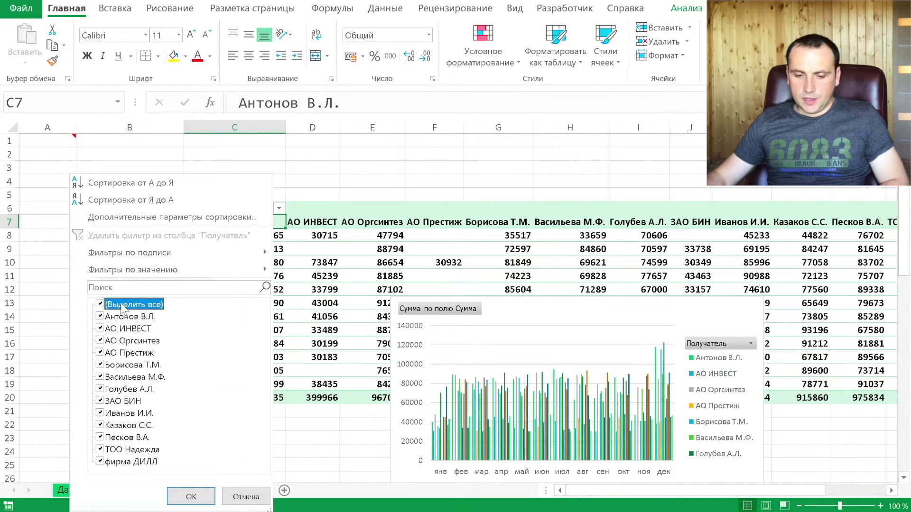
{"action": "left_click", "coordinate": [100, 304]}
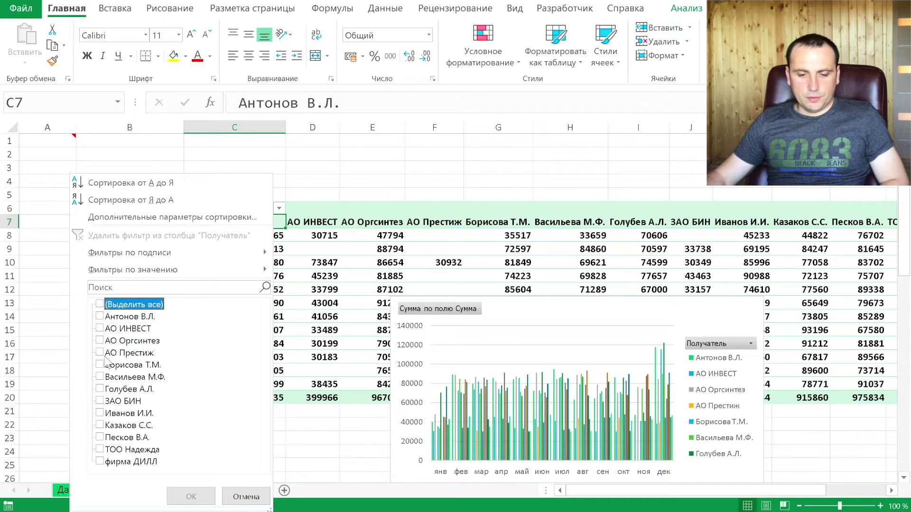
{"action": "left_click", "coordinate": [100, 437]}
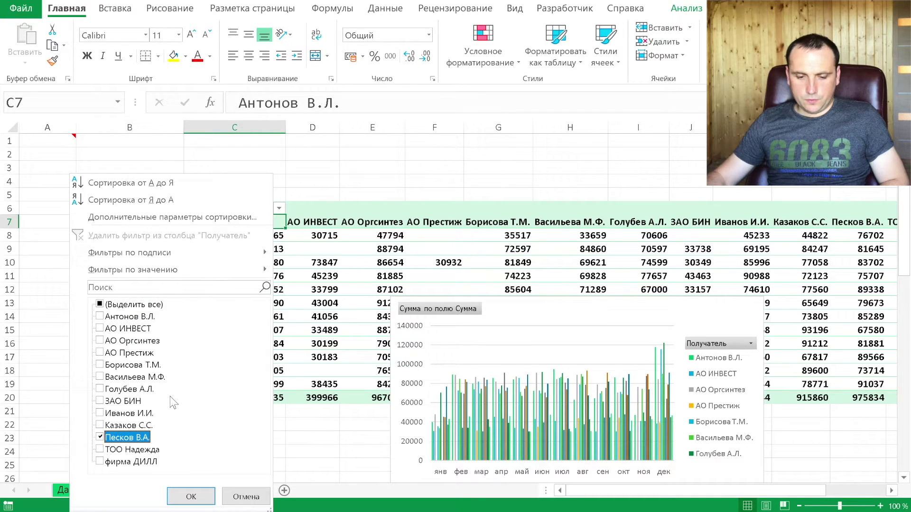
{"action": "left_click", "coordinate": [109, 388]}
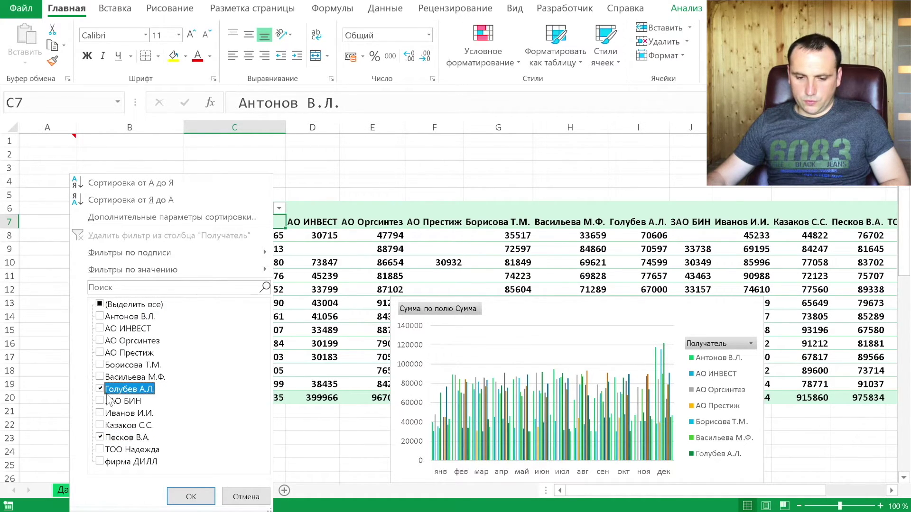
{"action": "left_click", "coordinate": [191, 496]}
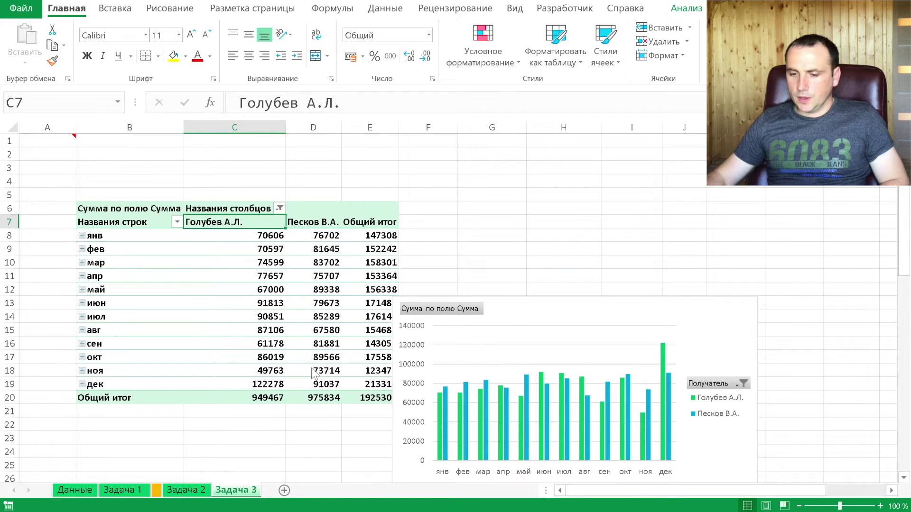
Step: Move the chart up beside the pivot table
{"action": "mouse_move", "coordinate": [519, 300]}
{"action": "left_mouse_down"}
{"action": "mouse_move", "coordinate": [550, 225]}
{"action": "mouse_move", "coordinate": [544, 188]}
{"action": "left_mouse_up"}
{"action": "left_click", "coordinate": [369, 237]}
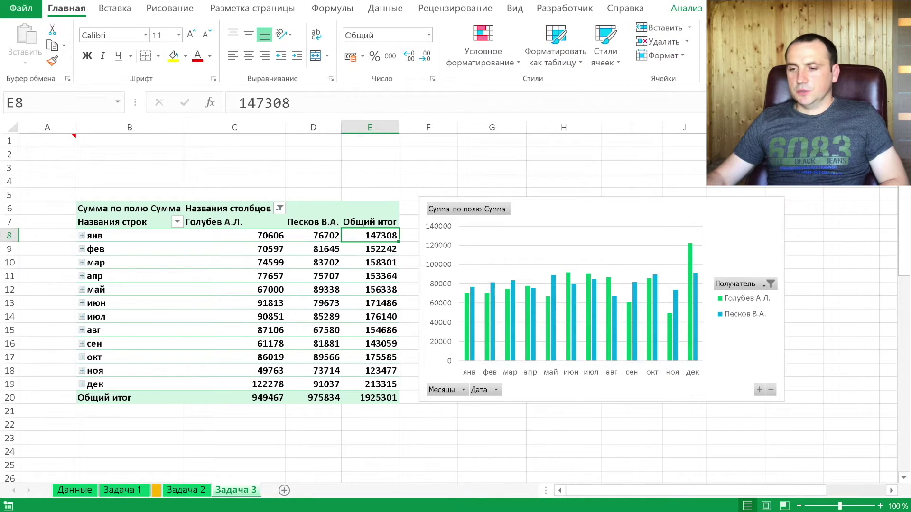
{"action": "left_click", "coordinate": [733, 9]}
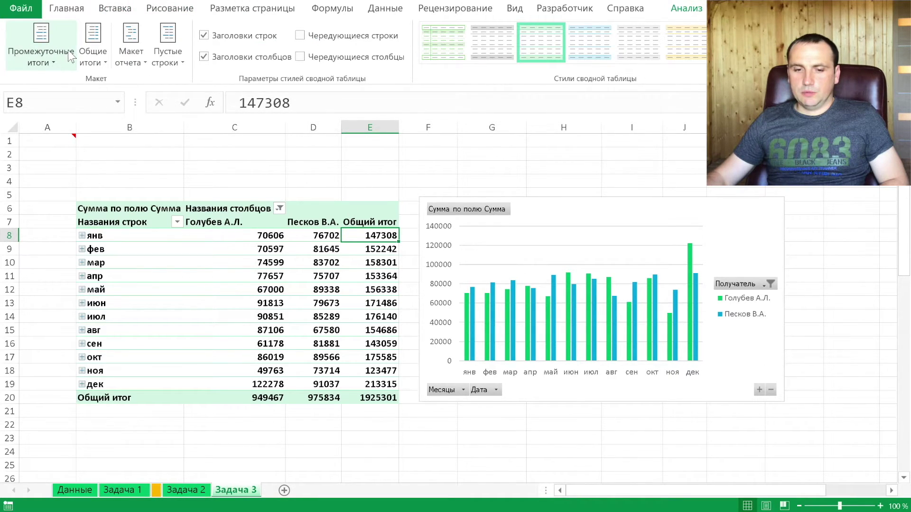
Step: Turn off grand totals for both rows and columns in the pivot table
{"action": "left_click", "coordinate": [92, 49]}
{"action": "left_click", "coordinate": [157, 85]}
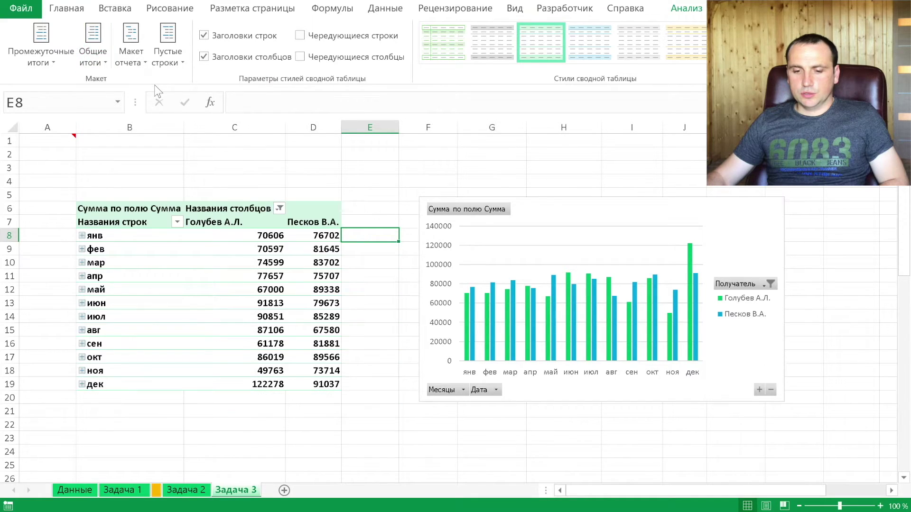
{"action": "left_click", "coordinate": [259, 247]}
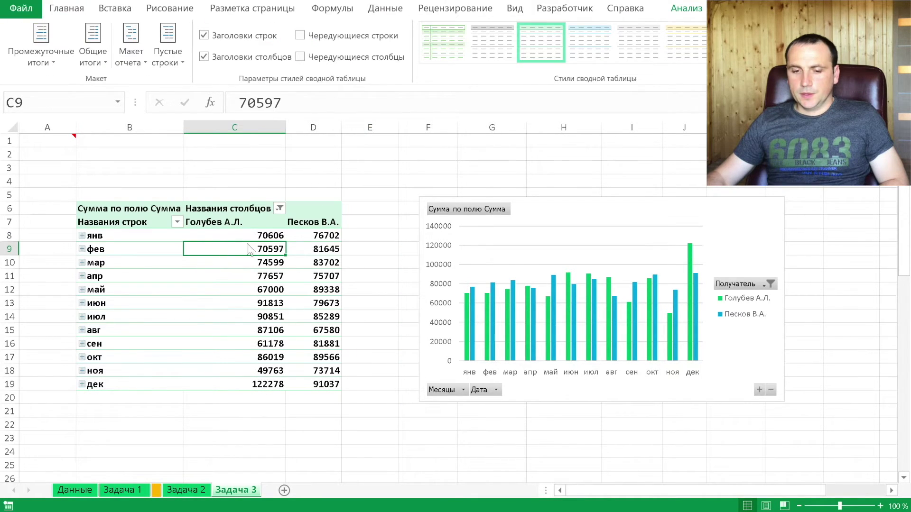
Step: Group the Дата rows by months only, giving twelve rows янв through дек
{"action": "left_click", "coordinate": [82, 235]}
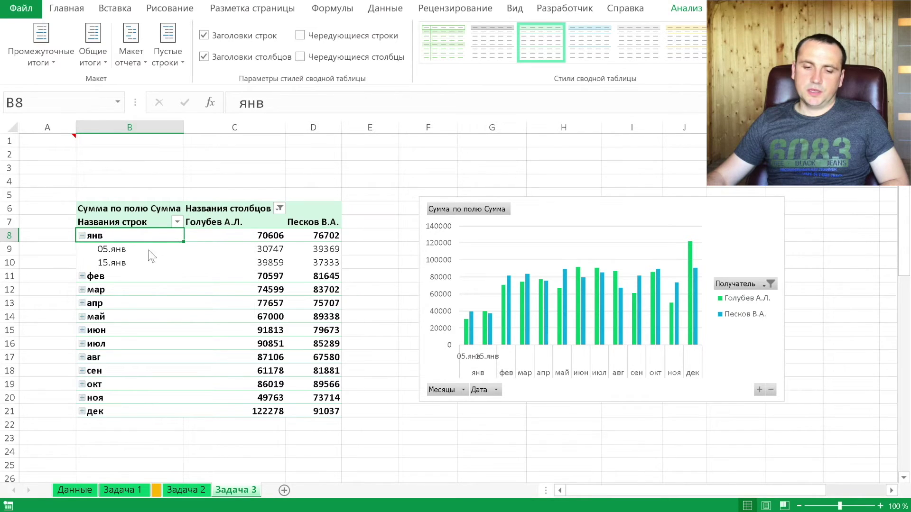
{"action": "left_click", "coordinate": [130, 249]}
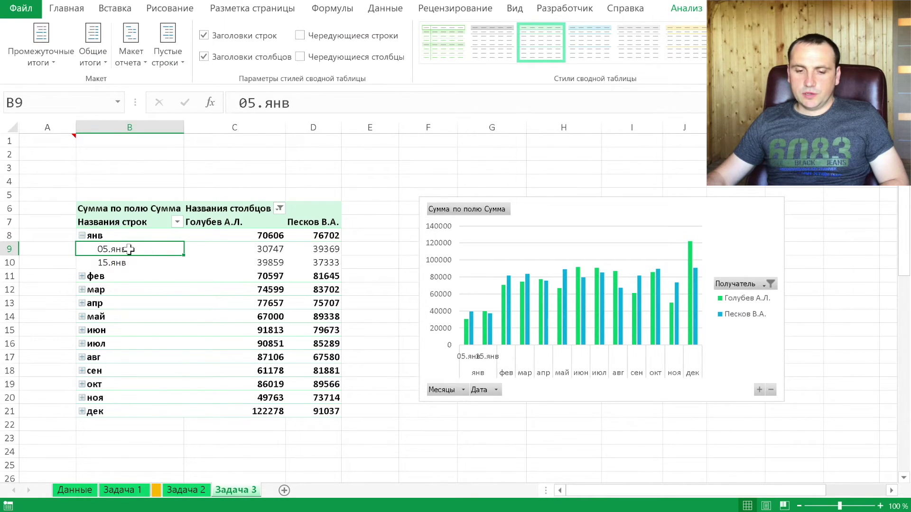
{"action": "right_click", "coordinate": [129, 249]}
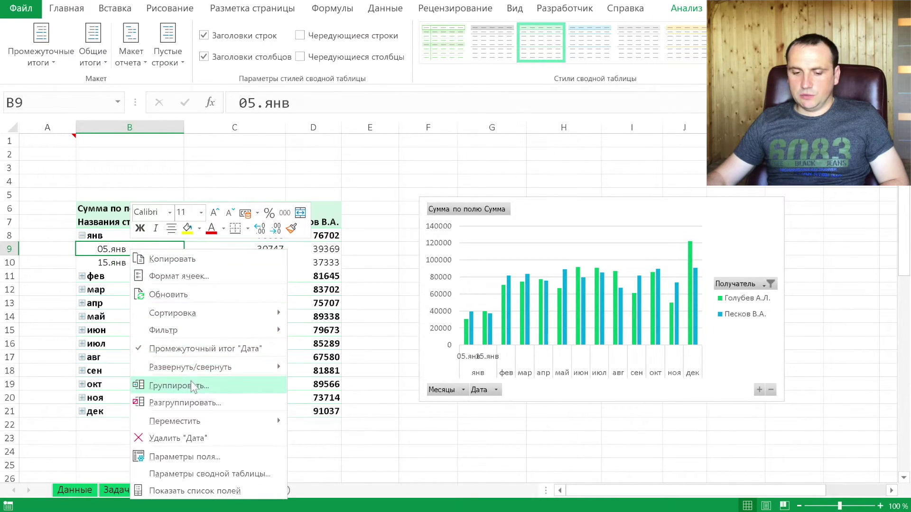
{"action": "left_click", "coordinate": [190, 385]}
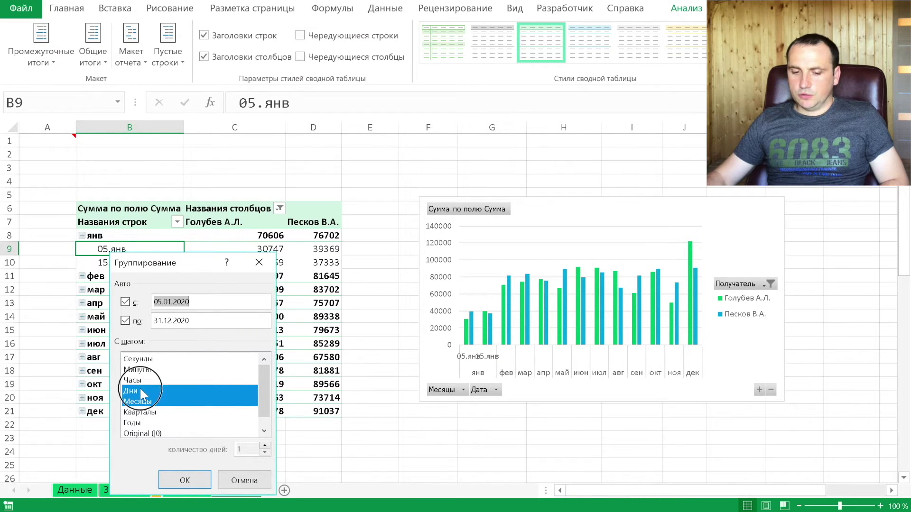
{"action": "left_click", "coordinate": [140, 386]}
{"action": "left_click", "coordinate": [189, 480]}
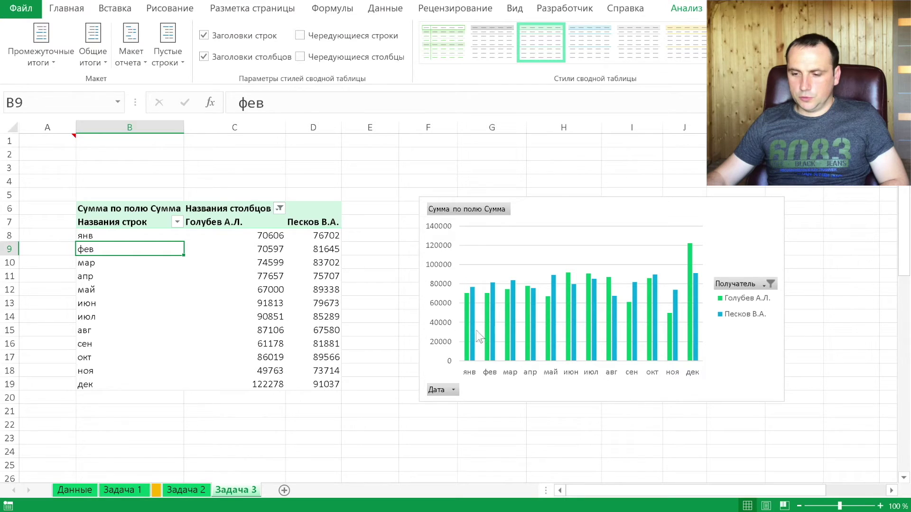
{"action": "left_click", "coordinate": [611, 216]}
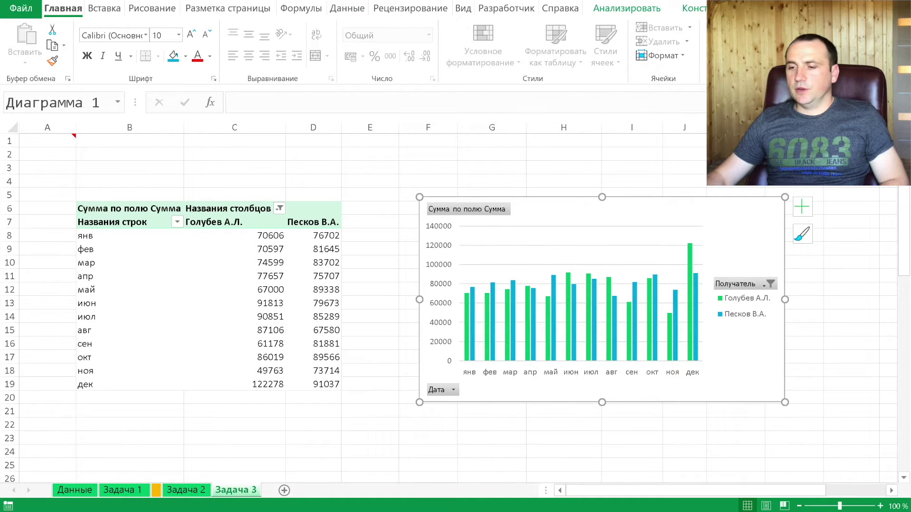
Step: Change the pivot chart type to a line (График) chart and enlarge it
{"action": "left_click", "coordinate": [695, 9]}
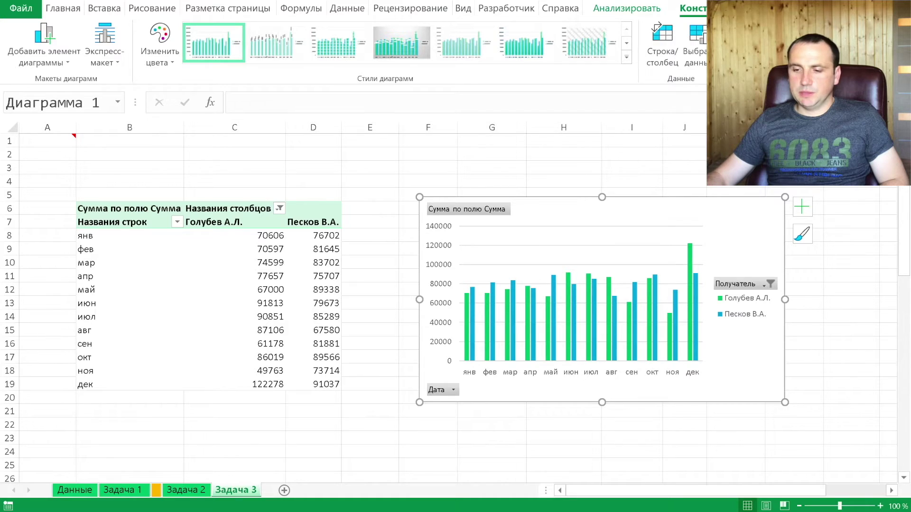
{"action": "left_click", "coordinate": [733, 43]}
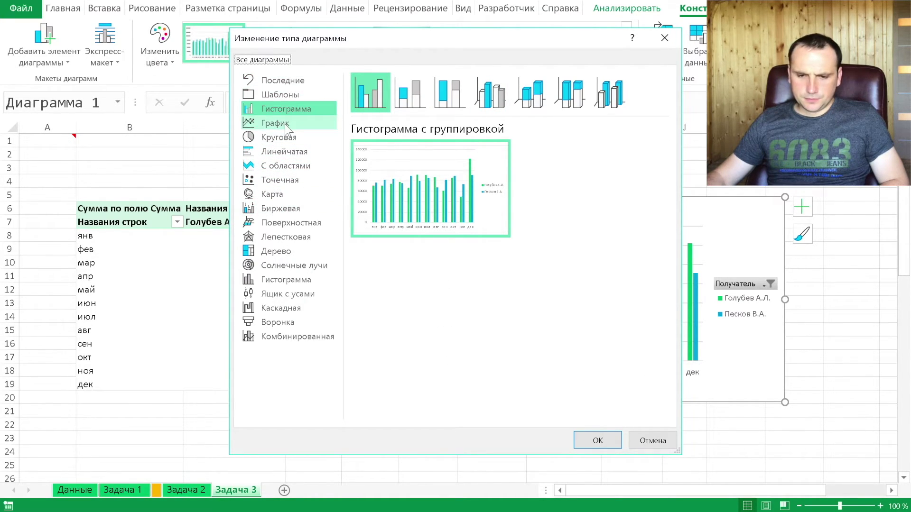
{"action": "left_click", "coordinate": [284, 124]}
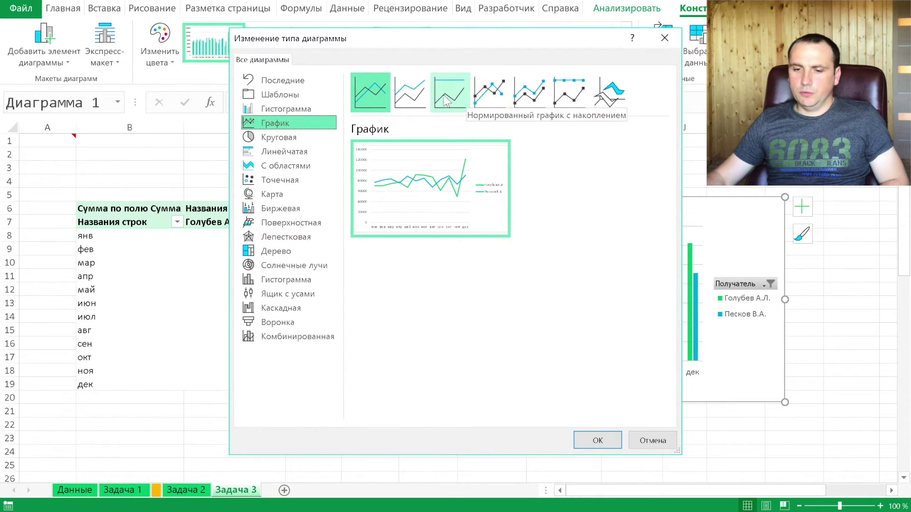
{"action": "left_click", "coordinate": [611, 441]}
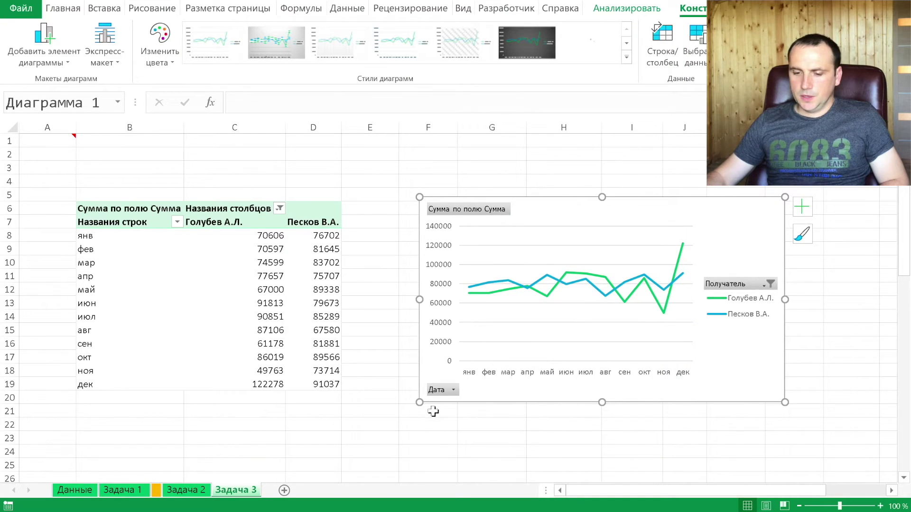
{"action": "left_click_drag", "start_coordinate": [420, 402], "coordinate": [393, 415]}
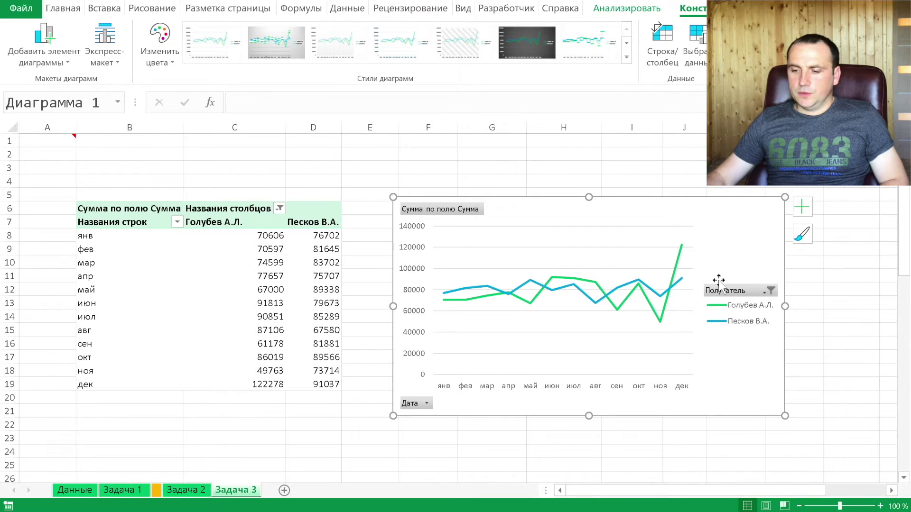
Step: Hide the Получатель legend, Дата axis and Сумма value field buttons on the chart
{"action": "right_click", "coordinate": [730, 290]}
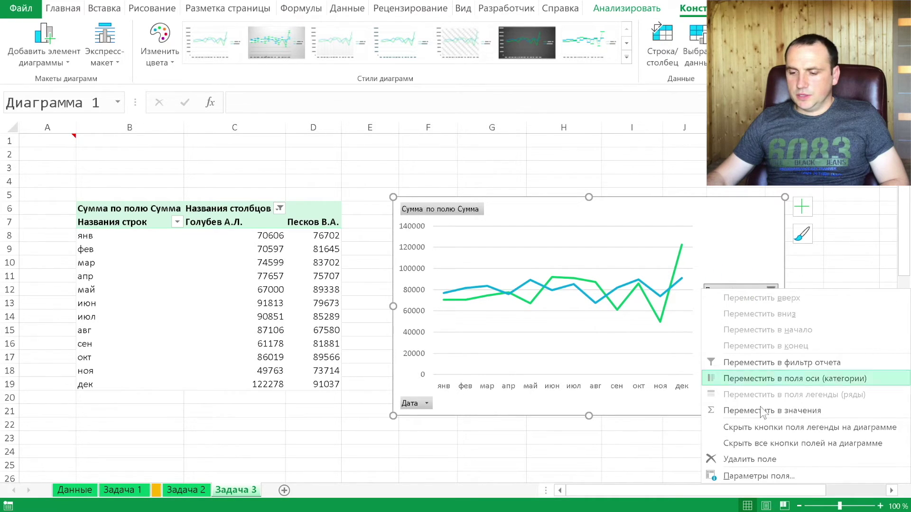
{"action": "left_click", "coordinate": [777, 427]}
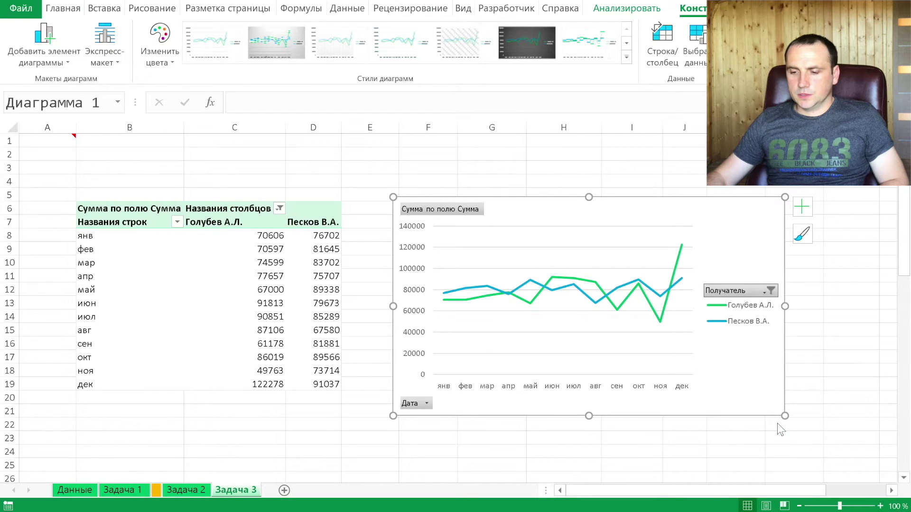
{"action": "right_click", "coordinate": [420, 402]}
{"action": "left_click", "coordinate": [446, 346]}
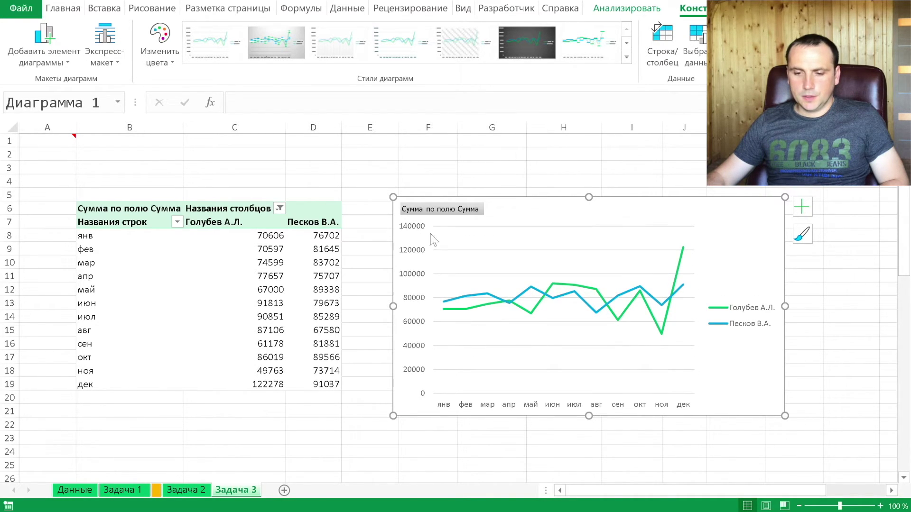
{"action": "right_click", "coordinate": [434, 213]}
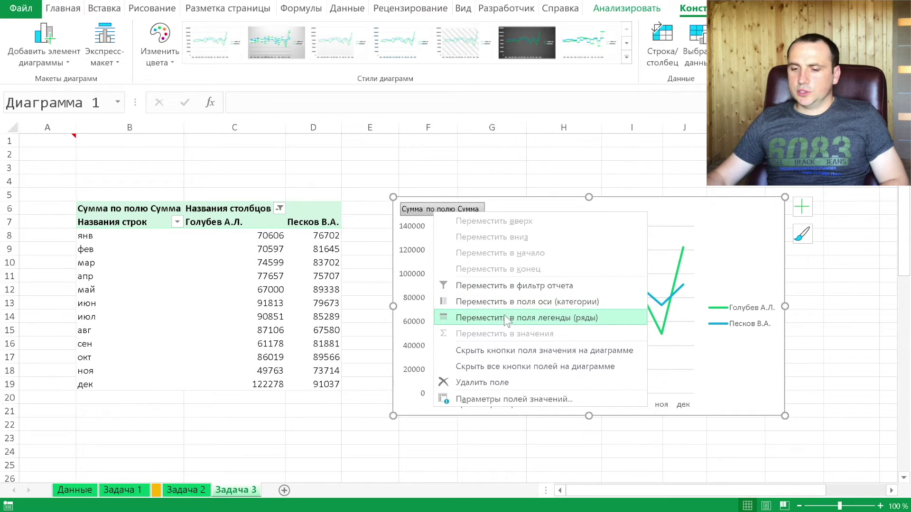
{"action": "left_click", "coordinate": [510, 350]}
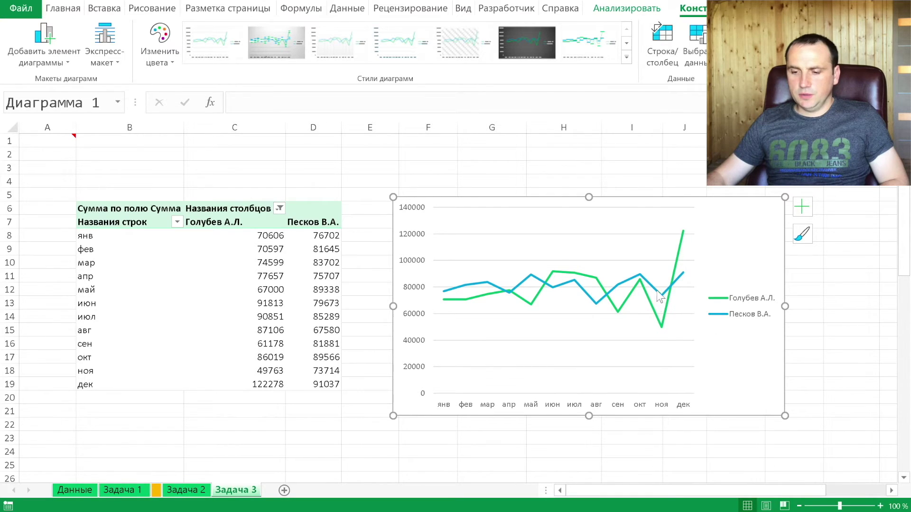
{"action": "left_click", "coordinate": [681, 239]}
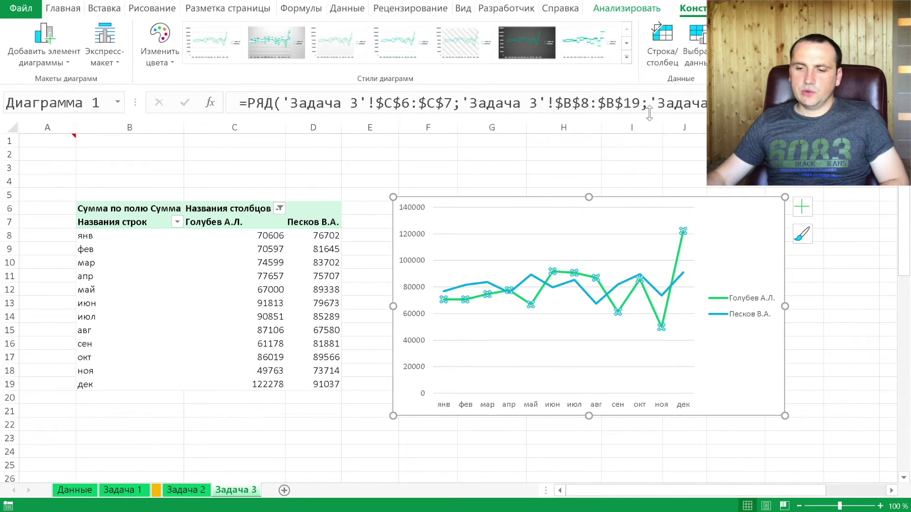
{"action": "left_click", "coordinate": [759, 8]}
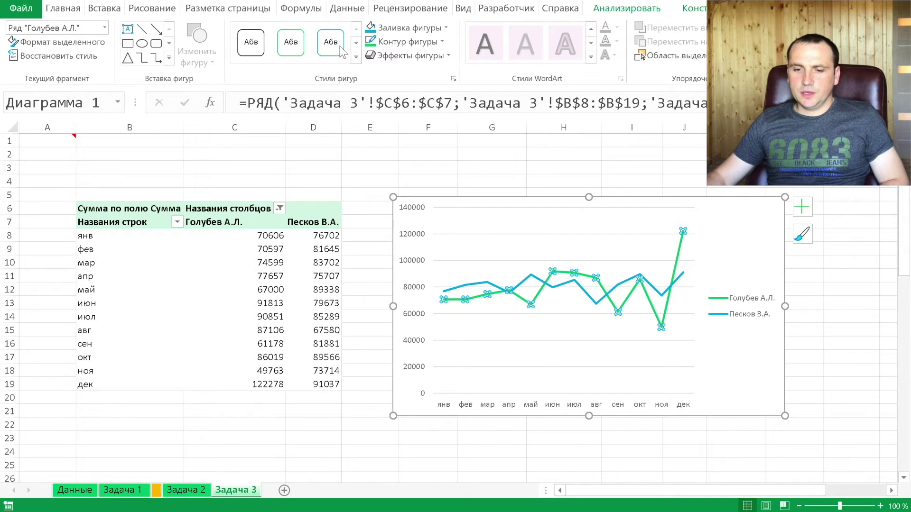
{"action": "left_click", "coordinate": [441, 42]}
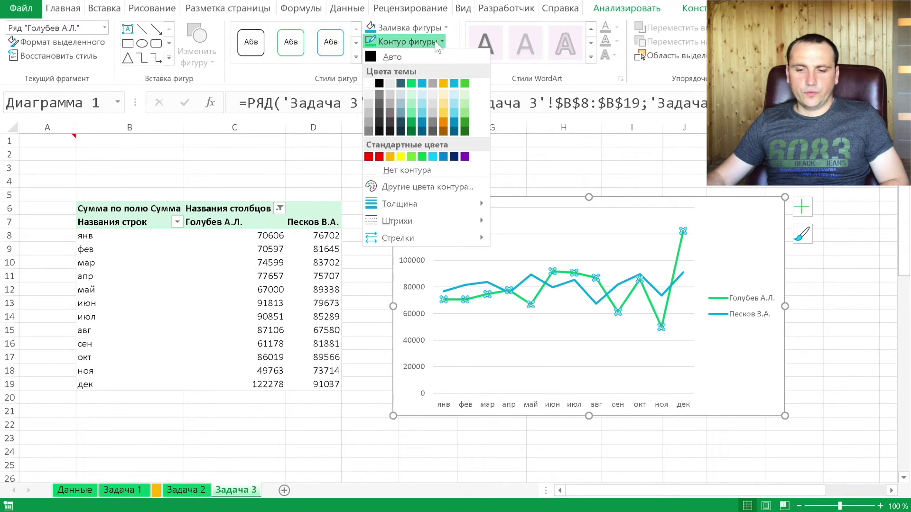
{"action": "mouse_move", "coordinate": [419, 221]}
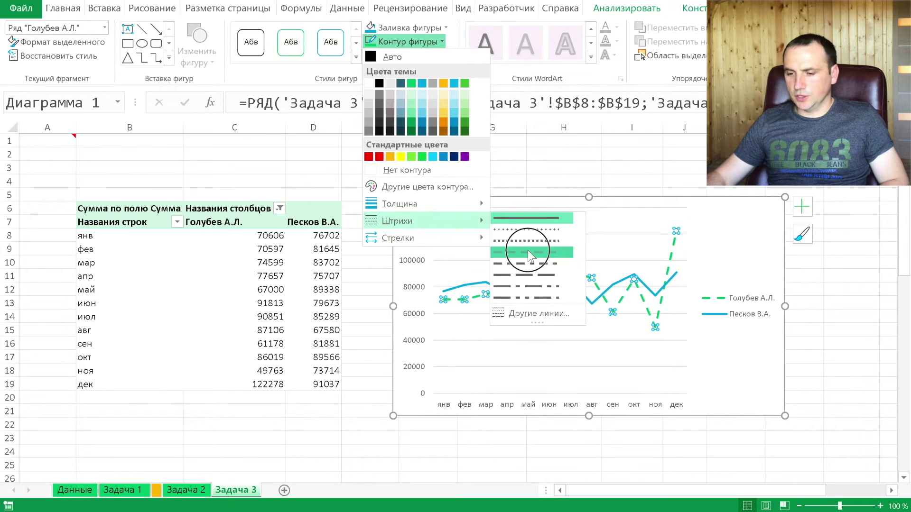
{"action": "key", "text": "Escape"}
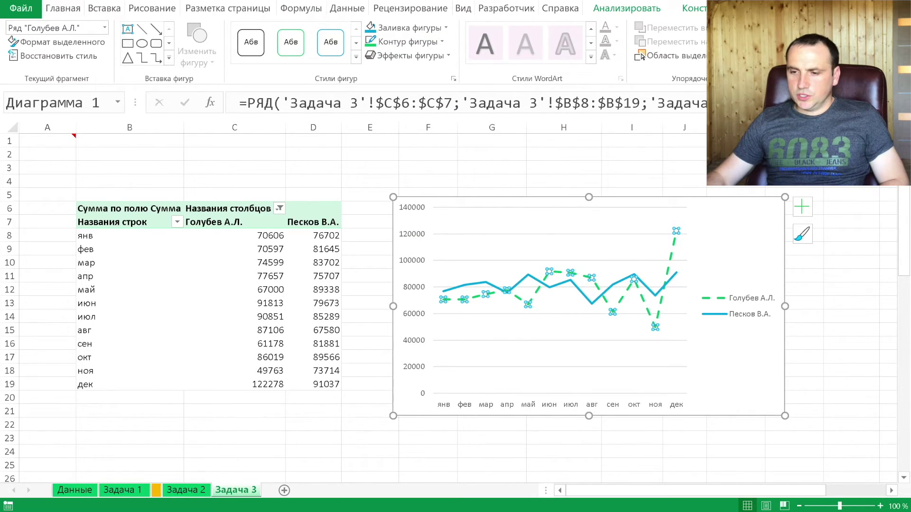
{"action": "left_click", "coordinate": [669, 279]}
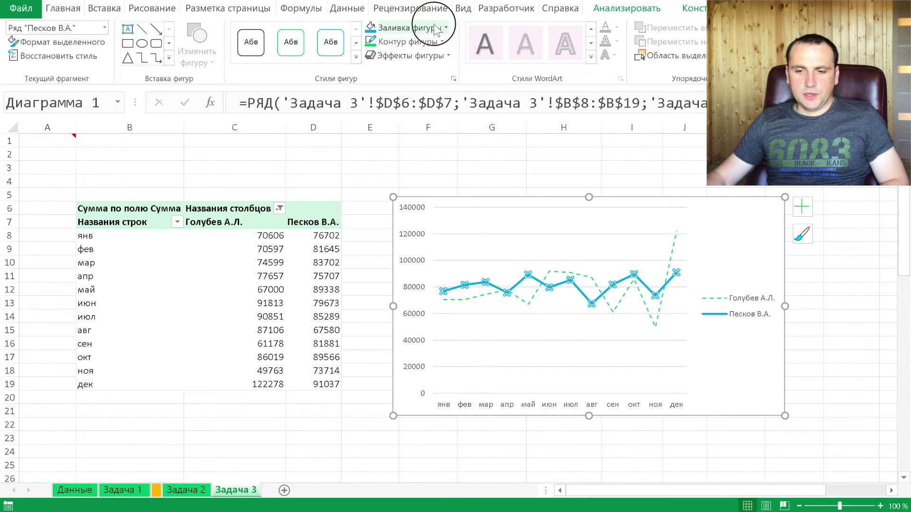
{"action": "left_click", "coordinate": [407, 28]}
{"action": "left_click", "coordinate": [369, 142]}
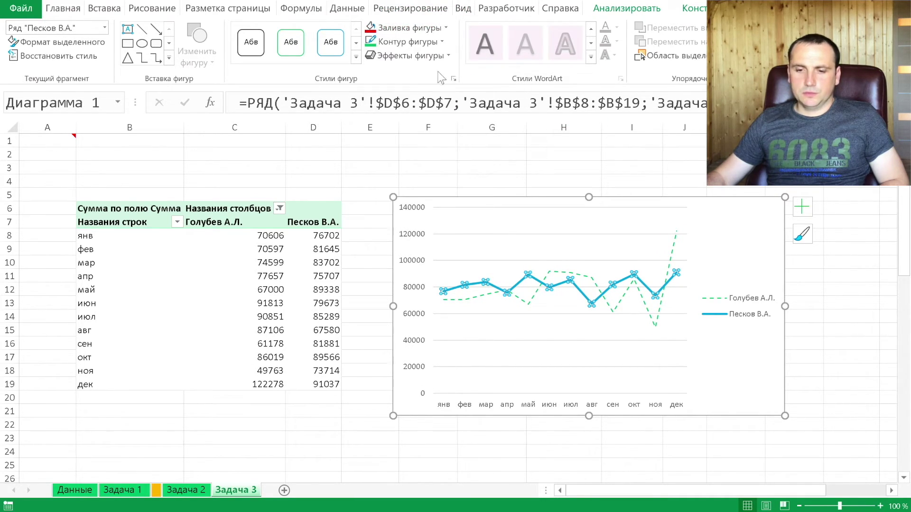
{"action": "left_click", "coordinate": [442, 41]}
{"action": "left_click", "coordinate": [379, 157]}
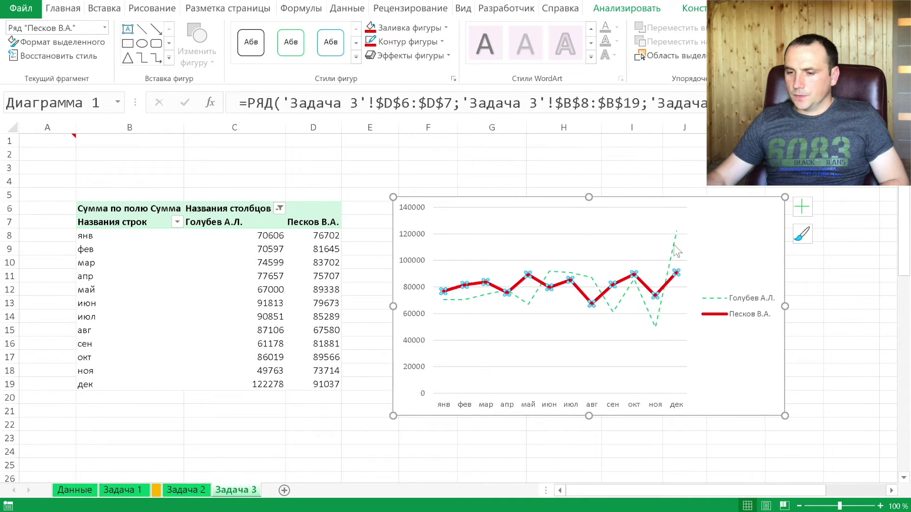
{"action": "left_click", "coordinate": [673, 250]}
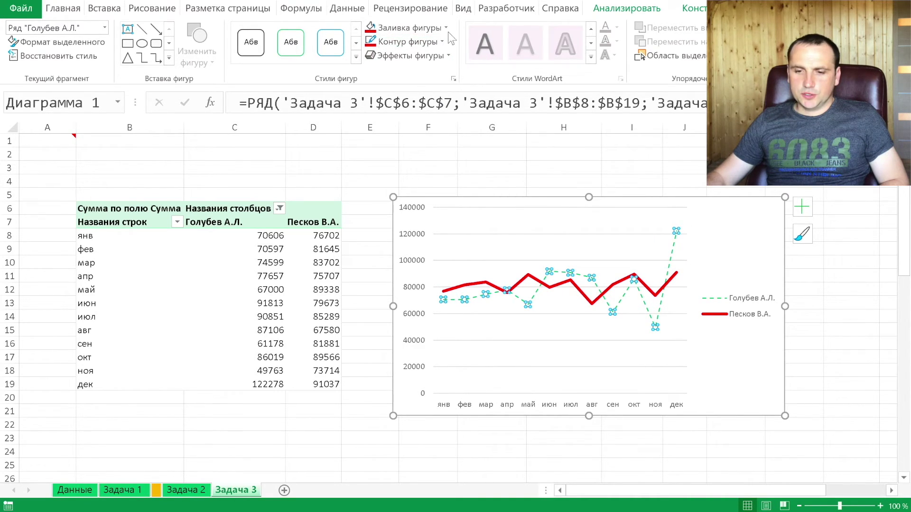
{"action": "left_click", "coordinate": [441, 42]}
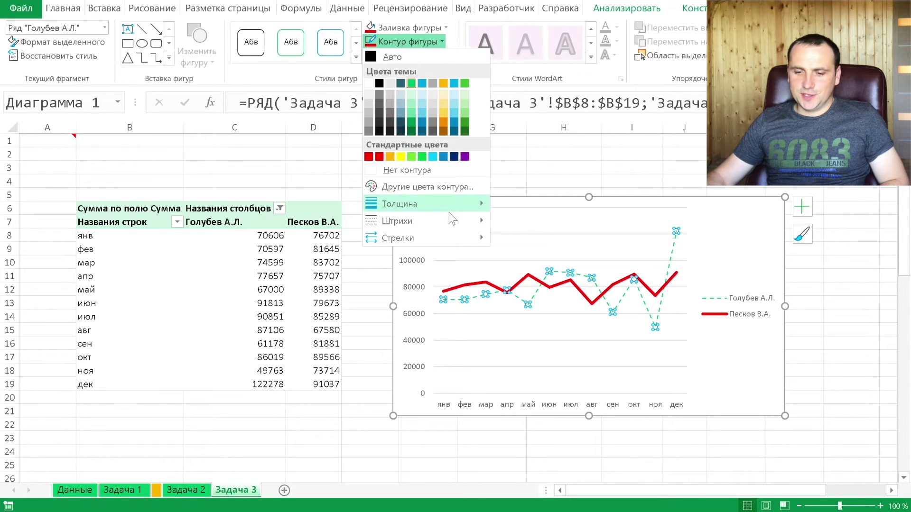
{"action": "mouse_move", "coordinate": [397, 238]}
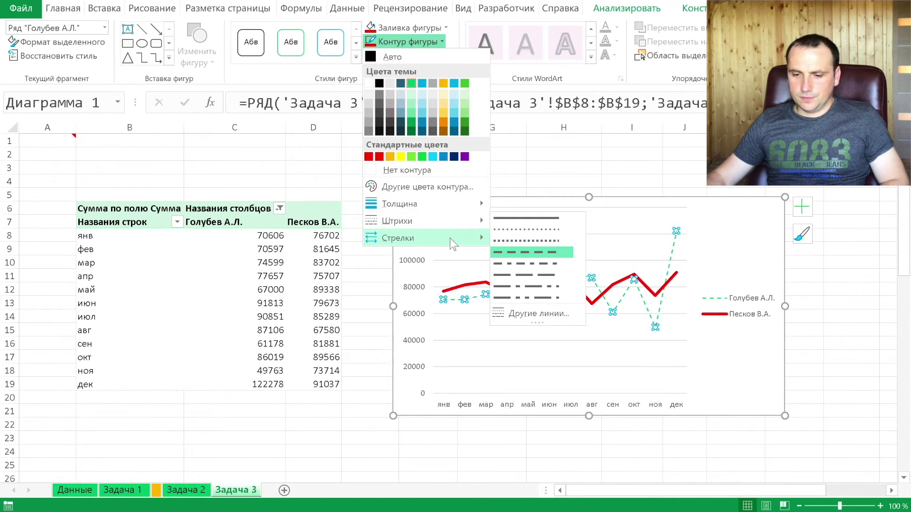
{"action": "left_click", "coordinate": [552, 255]}
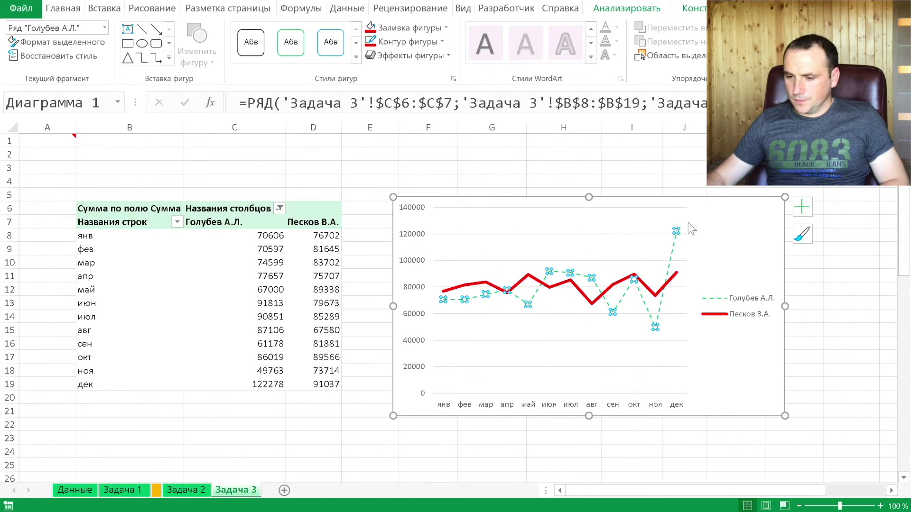
{"action": "left_click", "coordinate": [726, 240]}
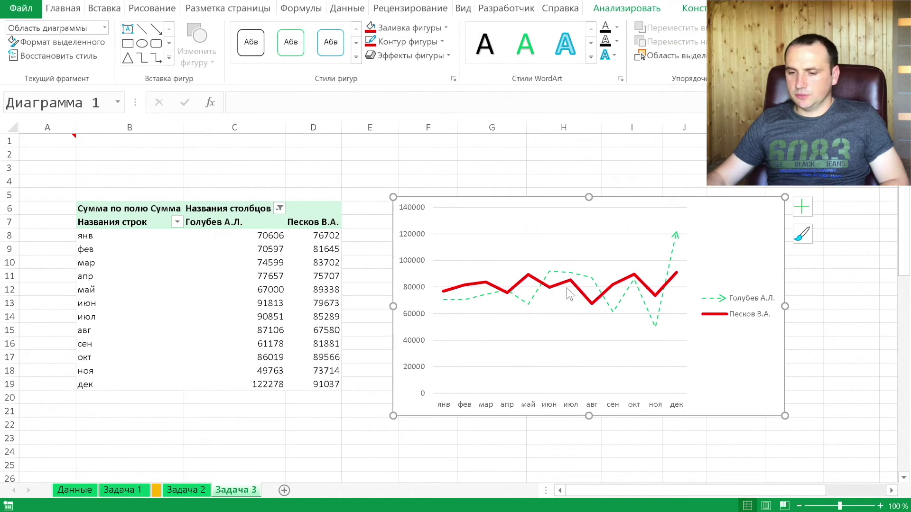
Step: Check the month and value axes, then switch to the keywords sheet
{"action": "left_click", "coordinate": [444, 408]}
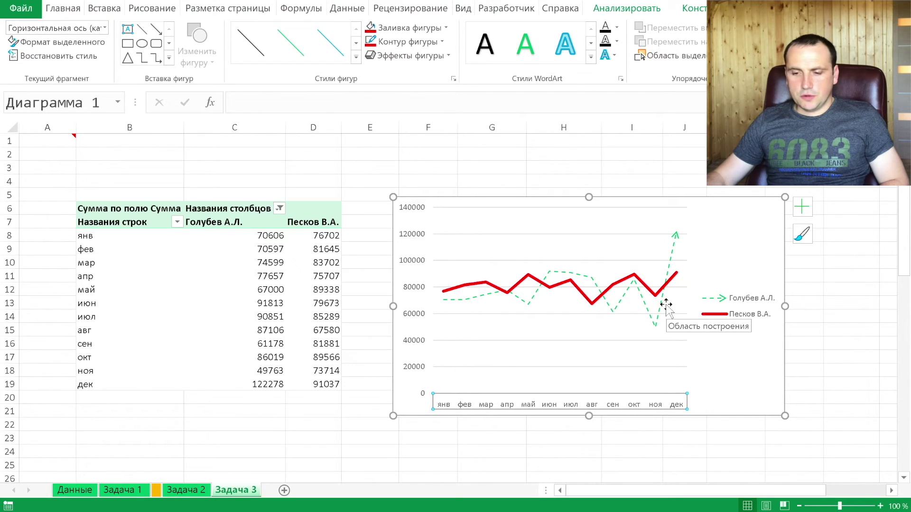
{"action": "left_click", "coordinate": [654, 261]}
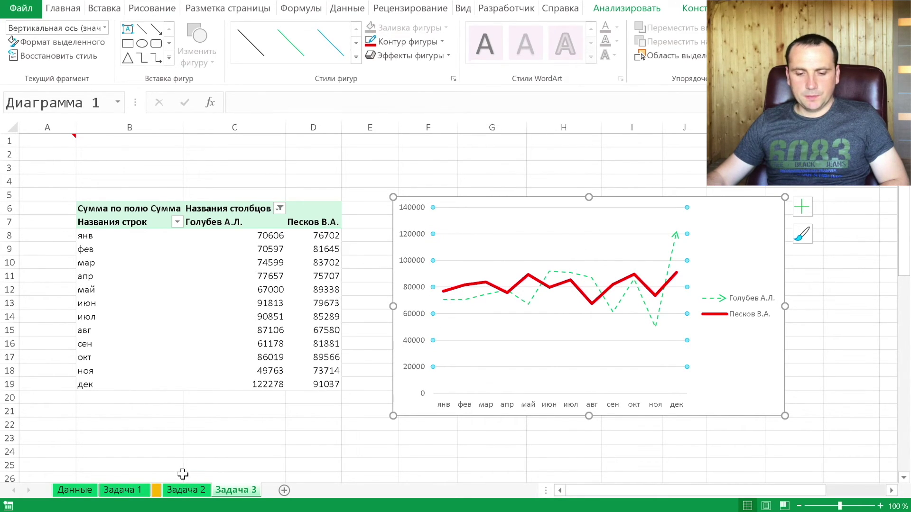
{"action": "left_click", "coordinate": [156, 490]}
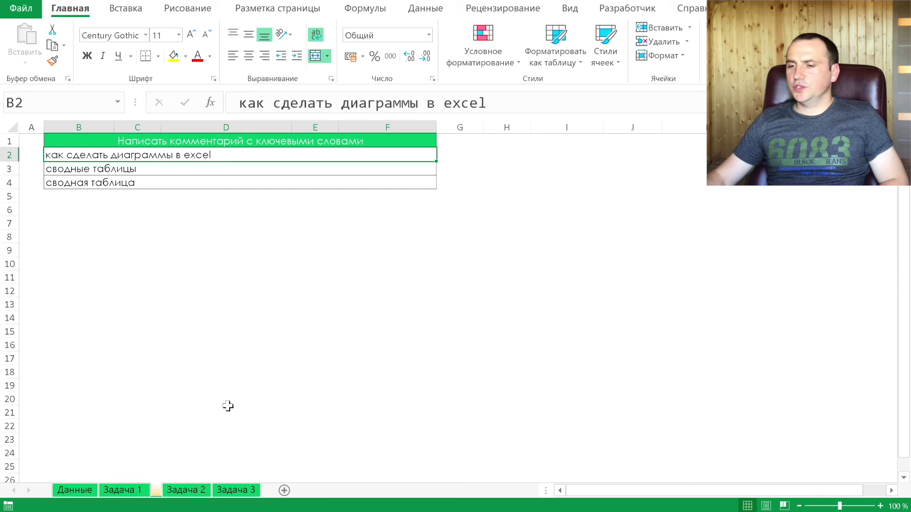